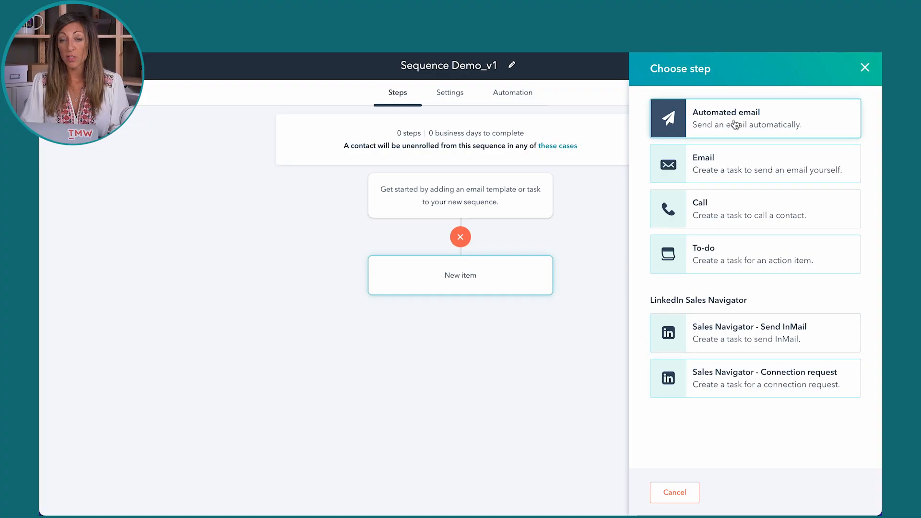
Step: Add an automated email step, searching templates for "sequence demo" and choosing "Sequence Demo_Inbound Lead from Content"
click(735, 125)
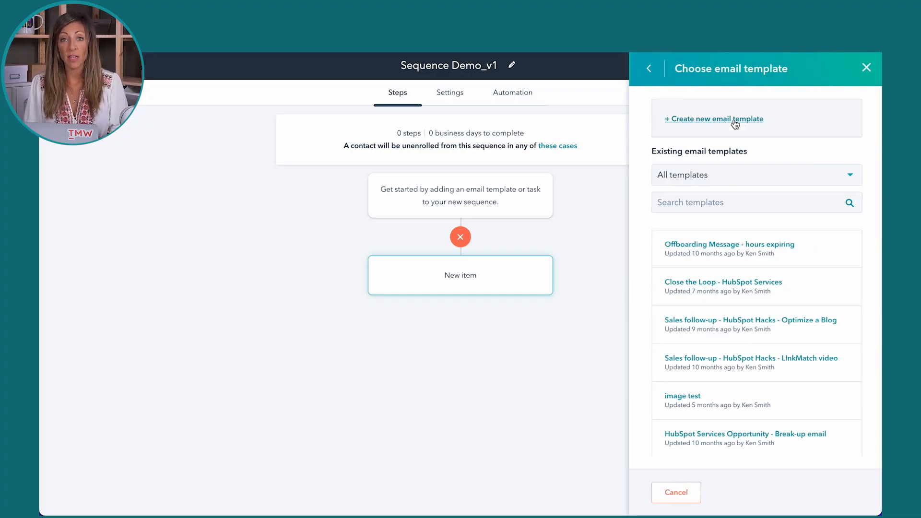
click(693, 202)
text(squen)
key(BackSpace)
key(BackSpace)
key(BackSpace)
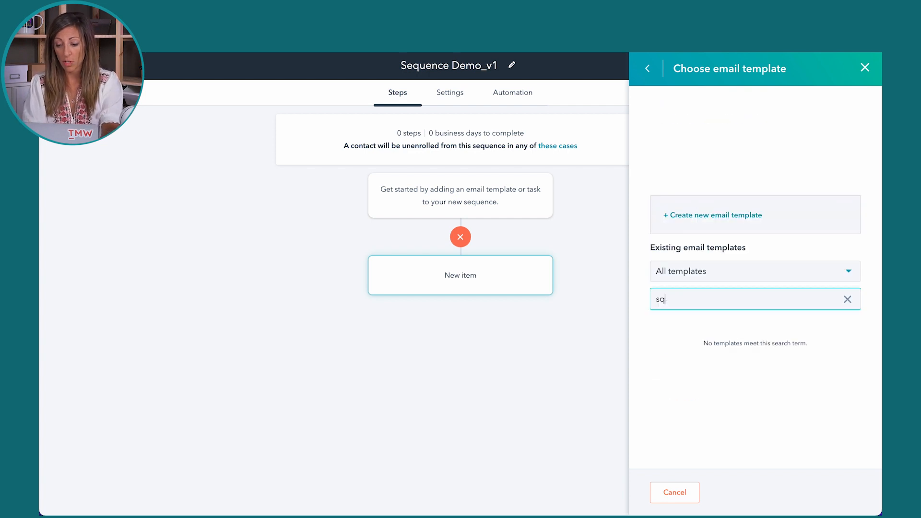
key(BackSpace)
text(equence demo)
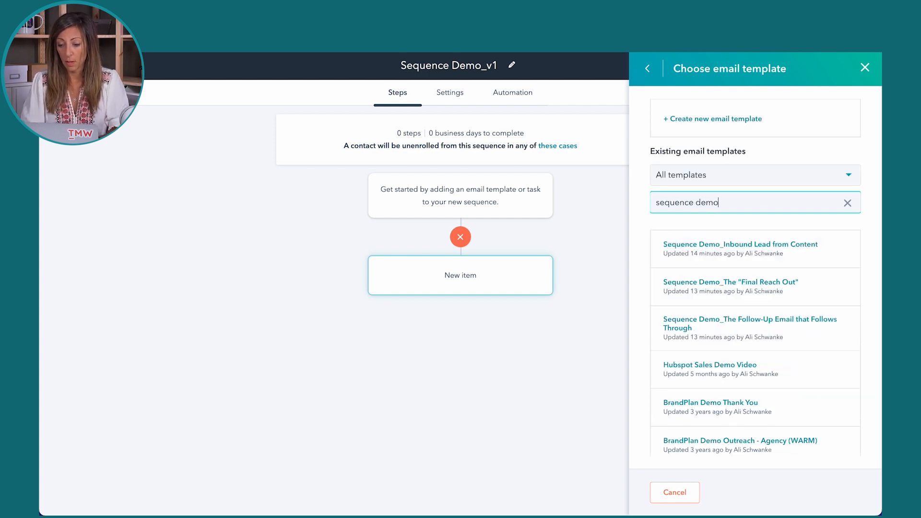
click(729, 245)
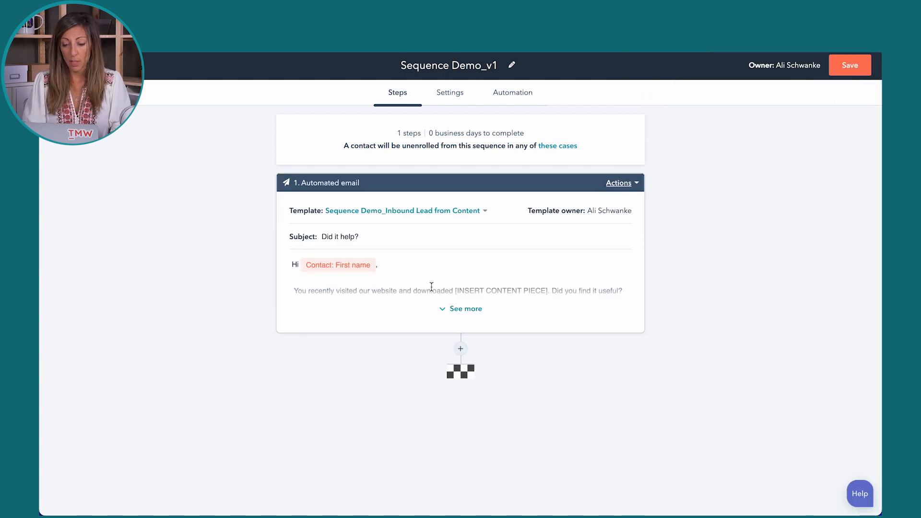
Step: Edit the first email's template, replacing the [INSERT CONTENT PIECE] placeholder with "10 Things to Know Before You Buy HubSpot"
click(460, 309)
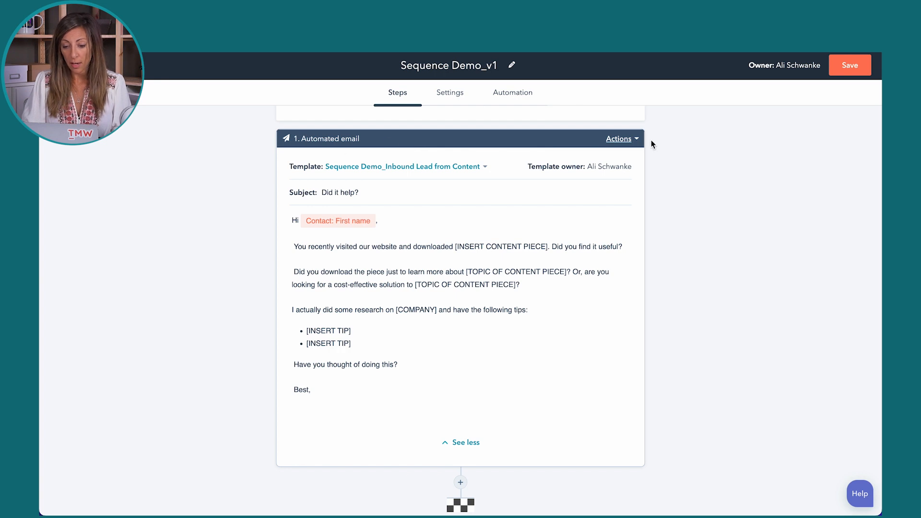
click(452, 167)
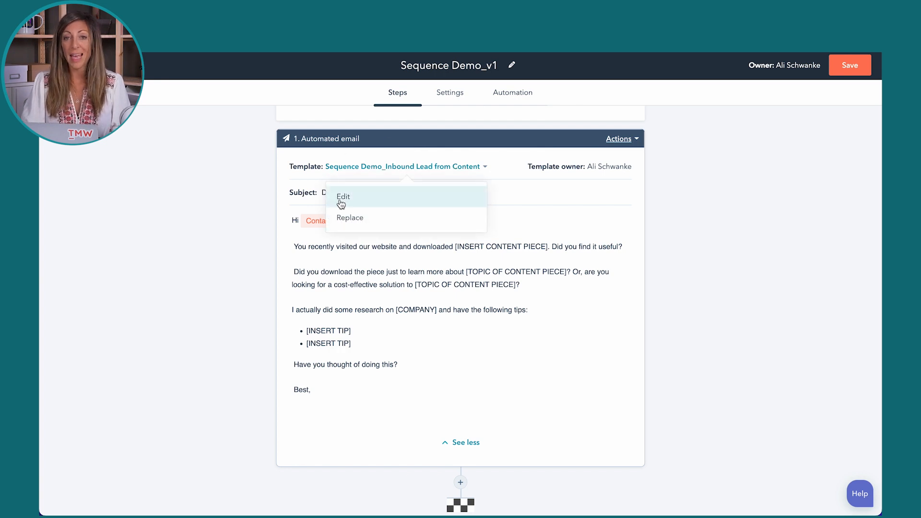
click(341, 200)
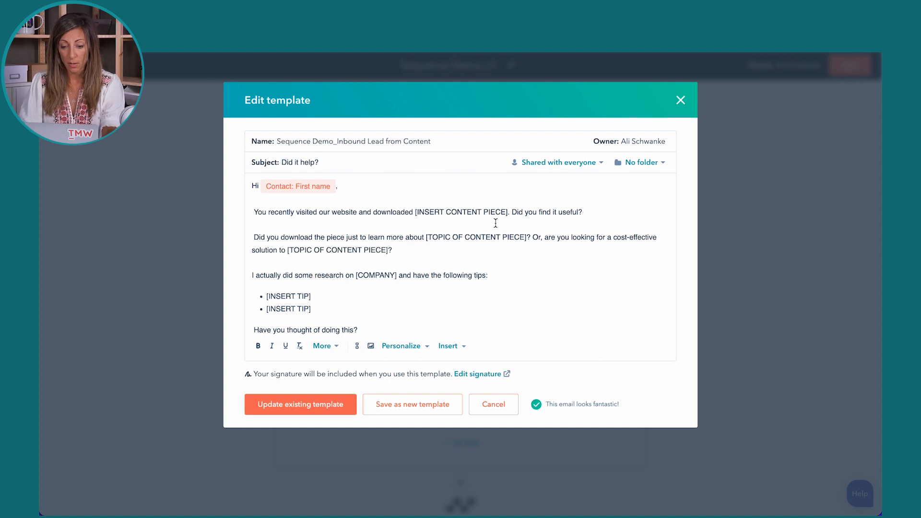
drag(506, 212, 411, 209)
text(10 Things to Know Before You)
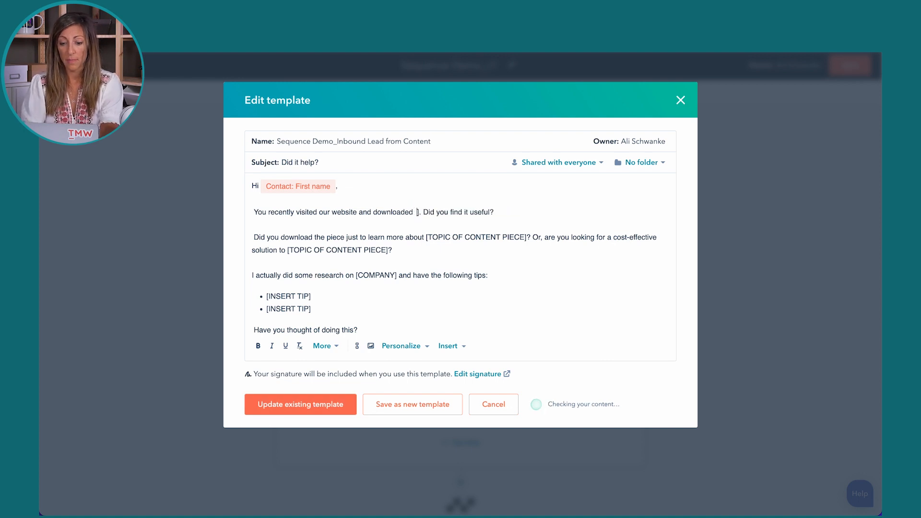
key(Delete)
text(Buy HubSpot)
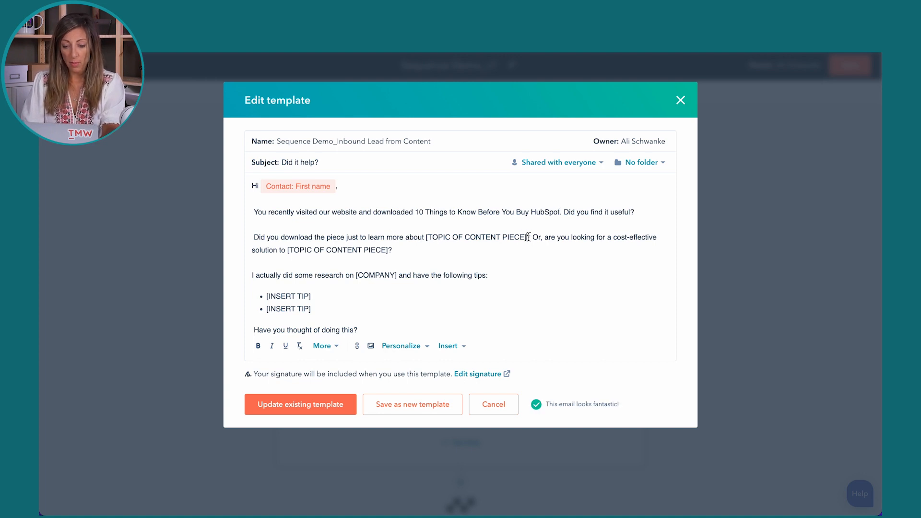
Step: Replace the first [TOPIC OF CONTENT PIECE] placeholder with "getting started on the platform", correcting the spelling
drag(527, 237, 428, 237)
text(getting s)
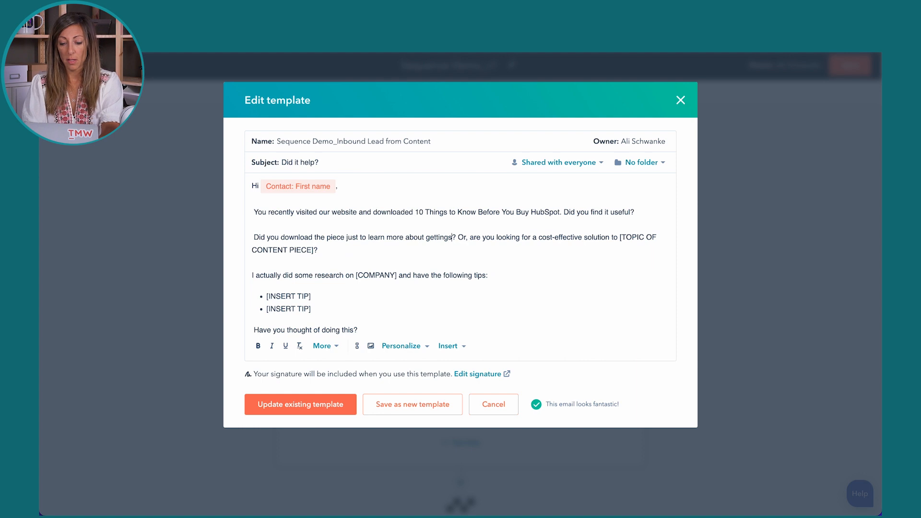
text(tatred on the plat)
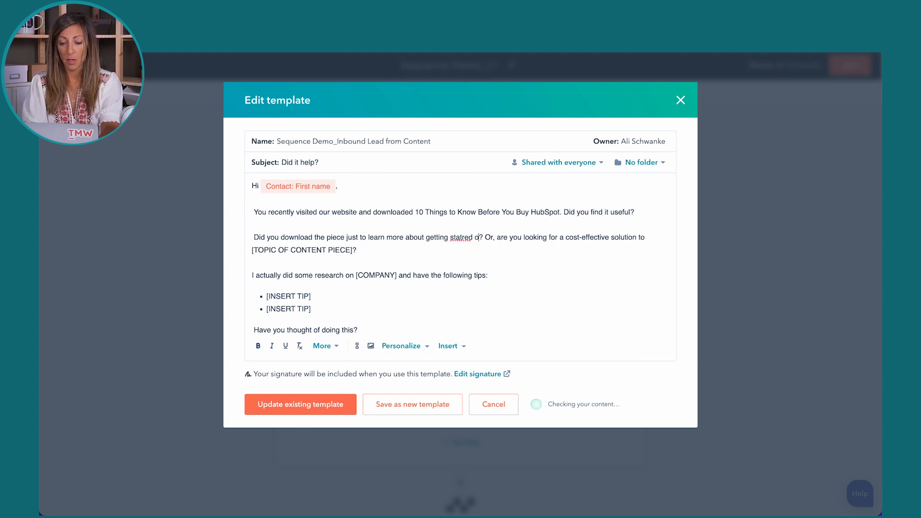
text(form)
right_click(460, 237)
click(468, 239)
Step: Replace the remaining [TOPIC OF CONTENT PIECE] placeholder with "your sales and marketing tech"
drag(388, 250, 288, 250)
text(your sales)
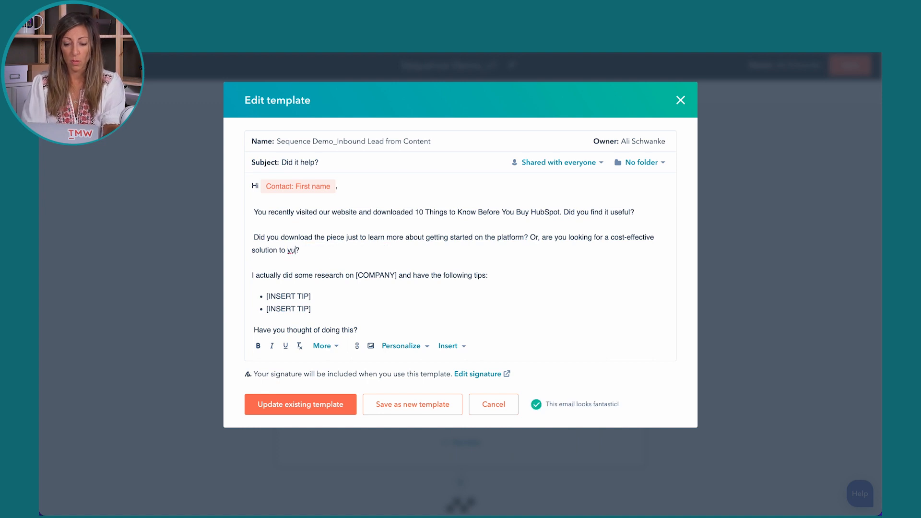
text( and marketing tech)
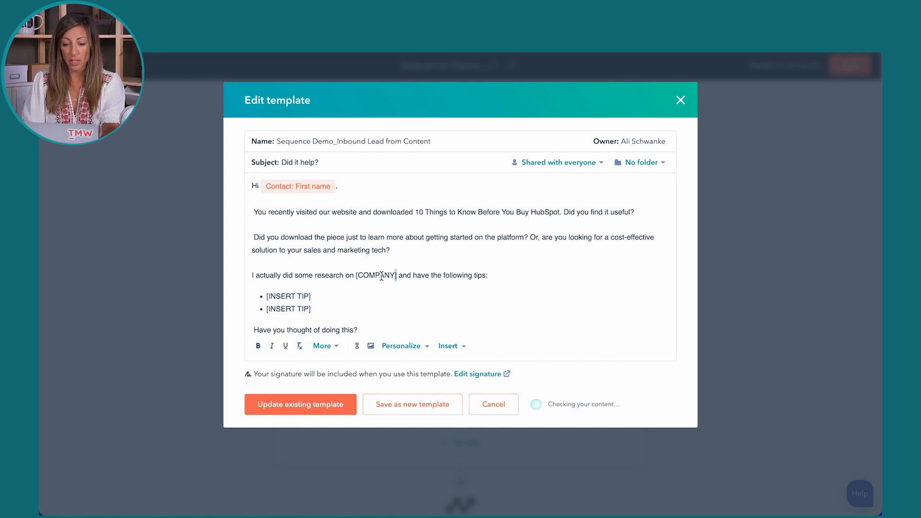
Step: Replace the [COMPANY] placeholder in the research sentence with "your company"
drag(397, 275, 358, 275)
key(BackSpace)
key(BackSpace)
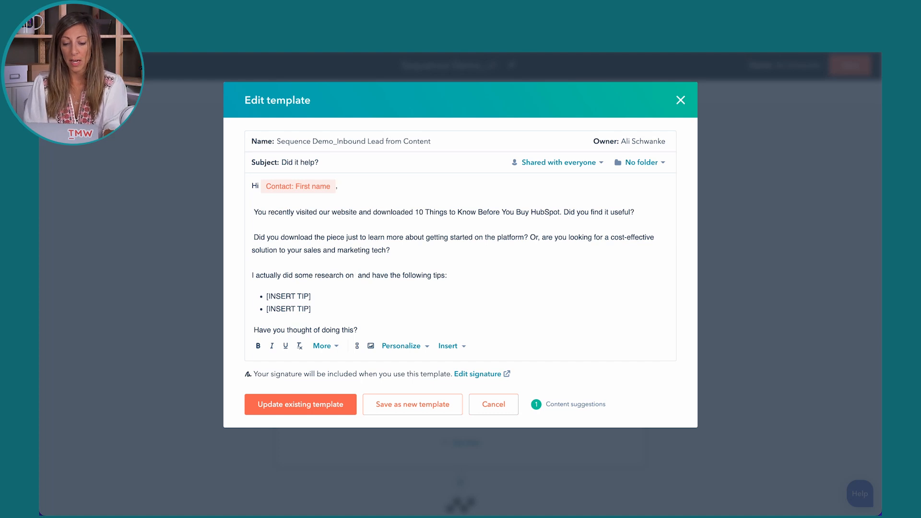
text(your company)
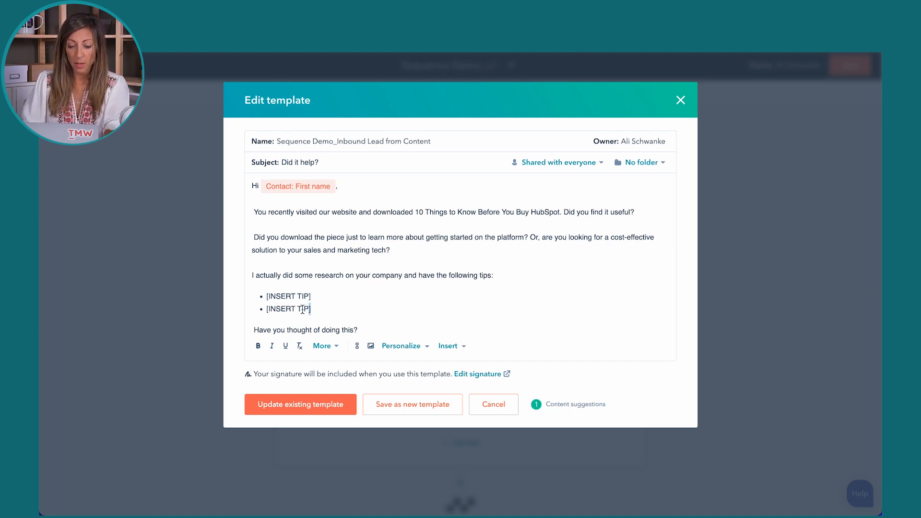
Step: Replace both [INSERT TIP] placeholders with one bullet reading "Make sure you have all stakeholders in the early demo meetings"
drag(311, 311, 267, 295)
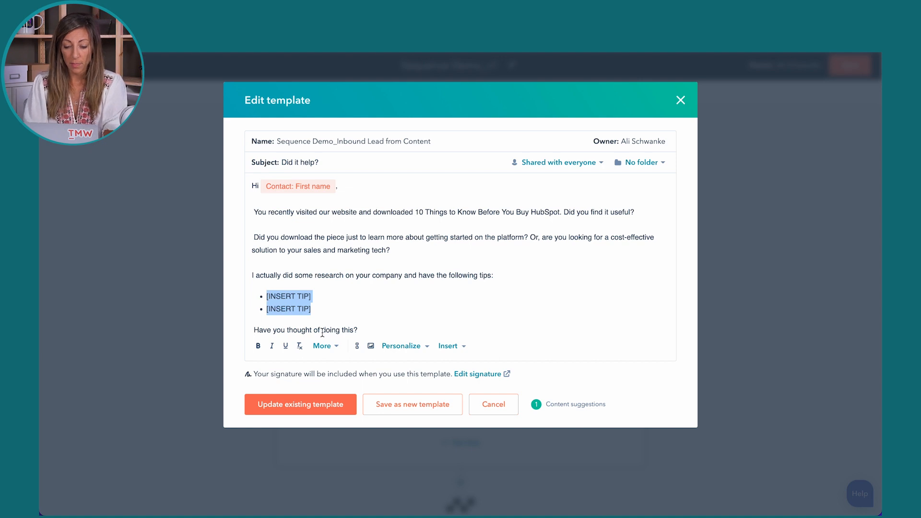
text(Make sure you )
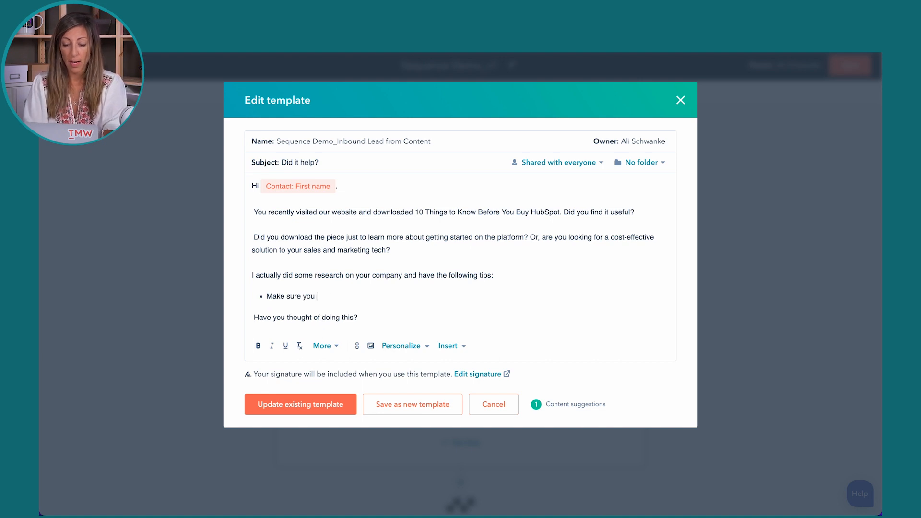
text(have all stakeholders in the early demo)
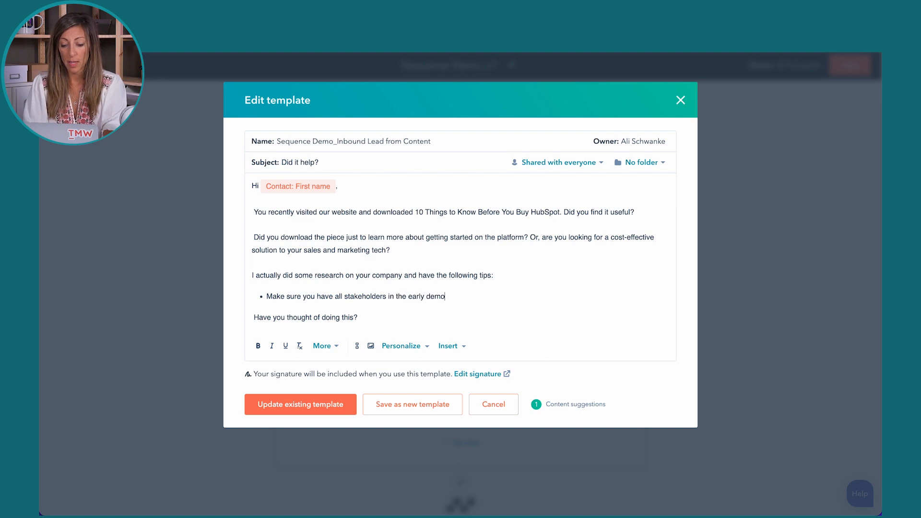
text( meetings)
key(Return)
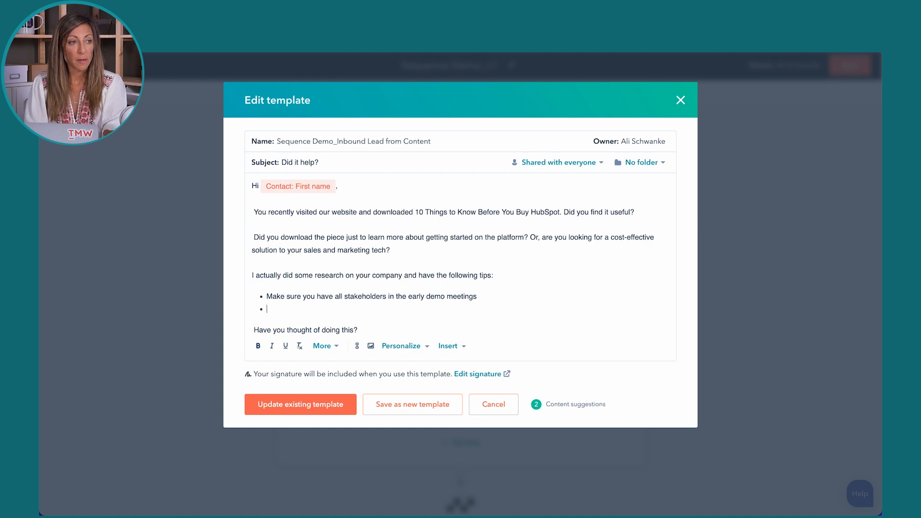
Step: Write the second tip bullet as "Know what integrations you need before getting started"
text(Know what integ)
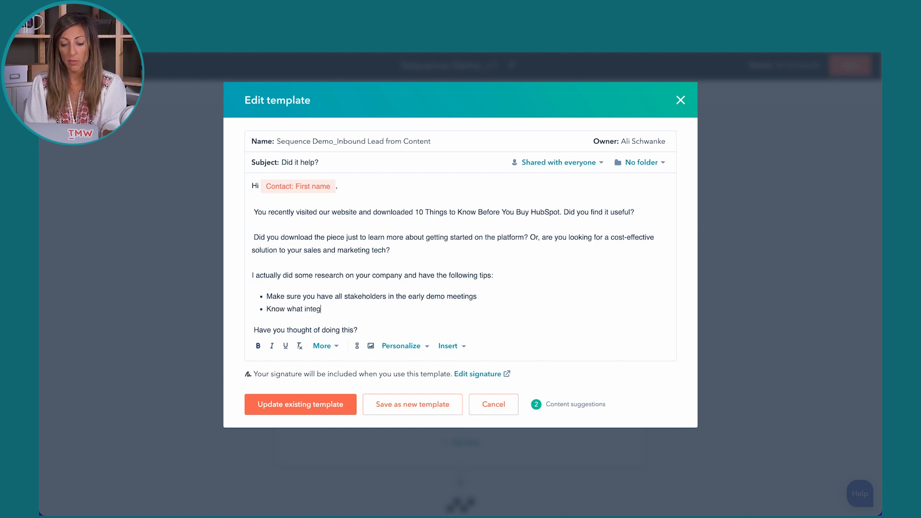
text(rations you b)
text(eed before getting started)
key(Return)
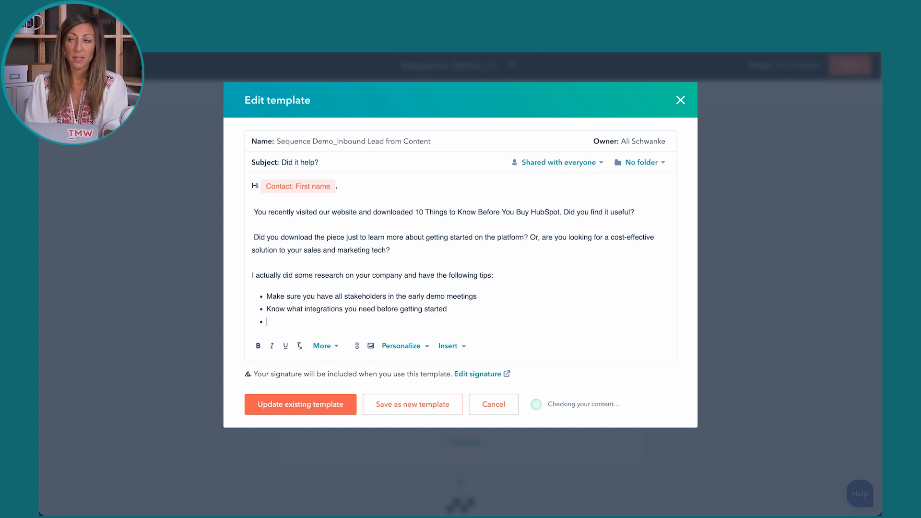
Step: Write the third tip bullet as "Have a budget in mind, but don't forget the implementation and training"
text(Have a budg)
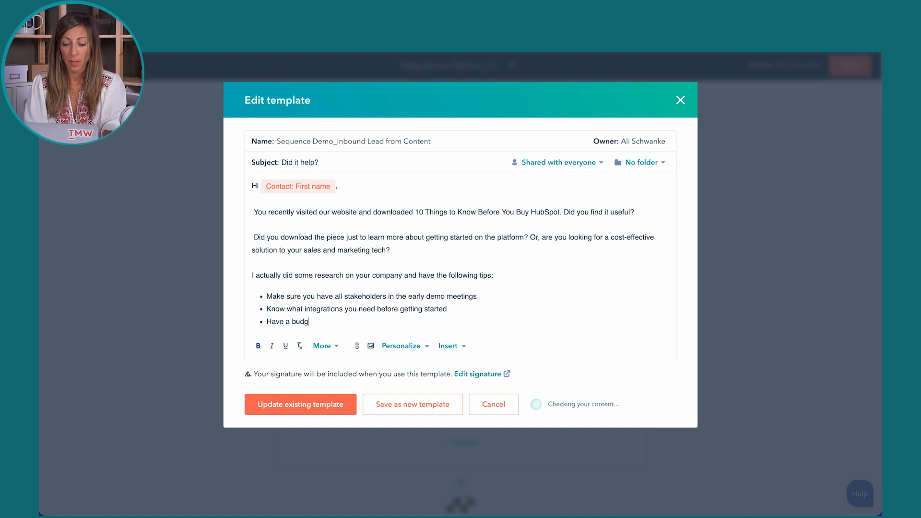
text(et in mind, but don't )
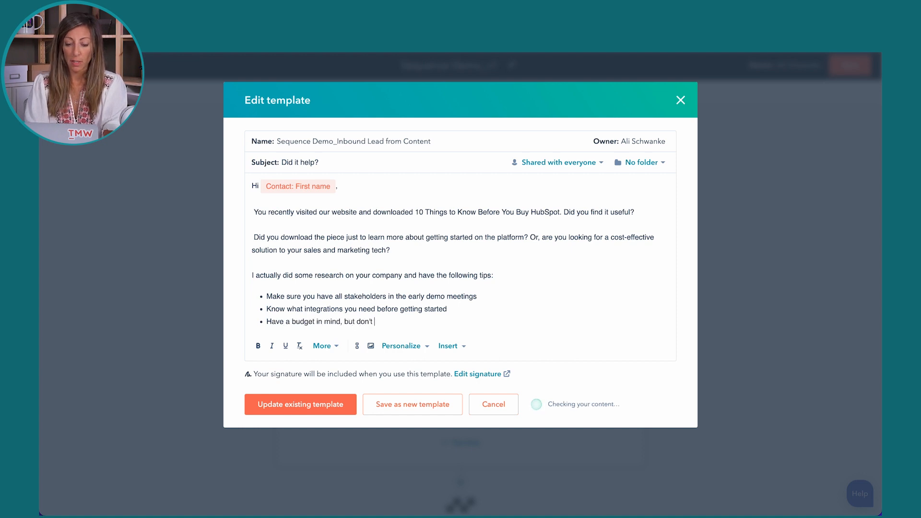
text(forget the implementation and training)
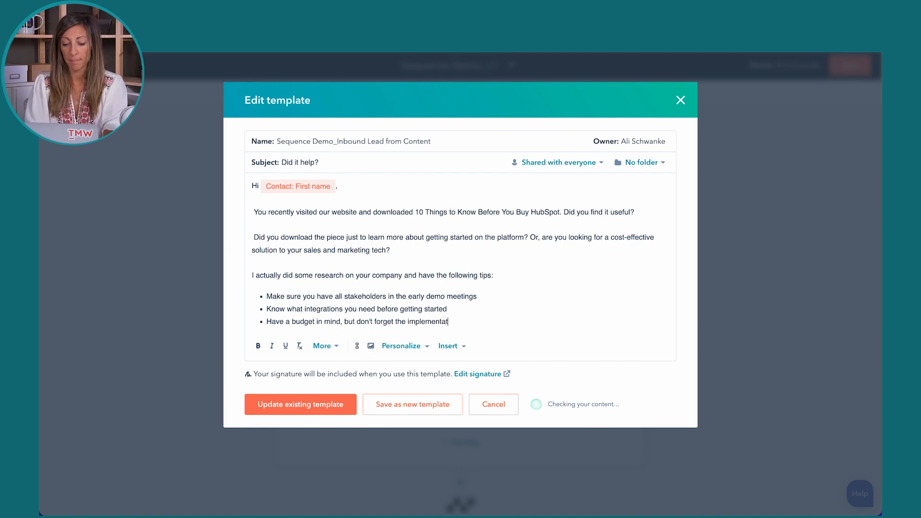
Step: Add the sentence "Let me know how I can help." after "Have you thought of doing this?" near the email's end
scroll(322, 316, down, 2)
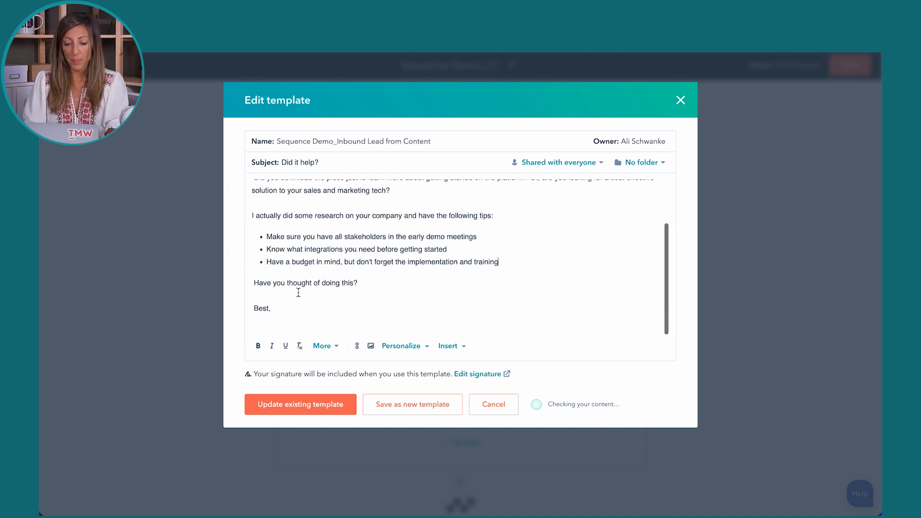
click(381, 287)
text(Let me know how I can help.)
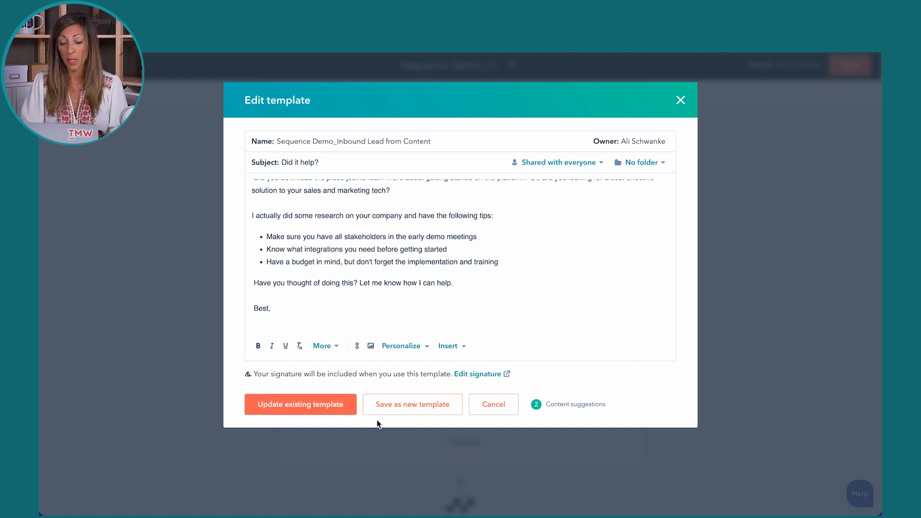
Step: Save the edited email as a new template named "Sequence Demo_Inbound Lead from Content_10 Things"
click(405, 409)
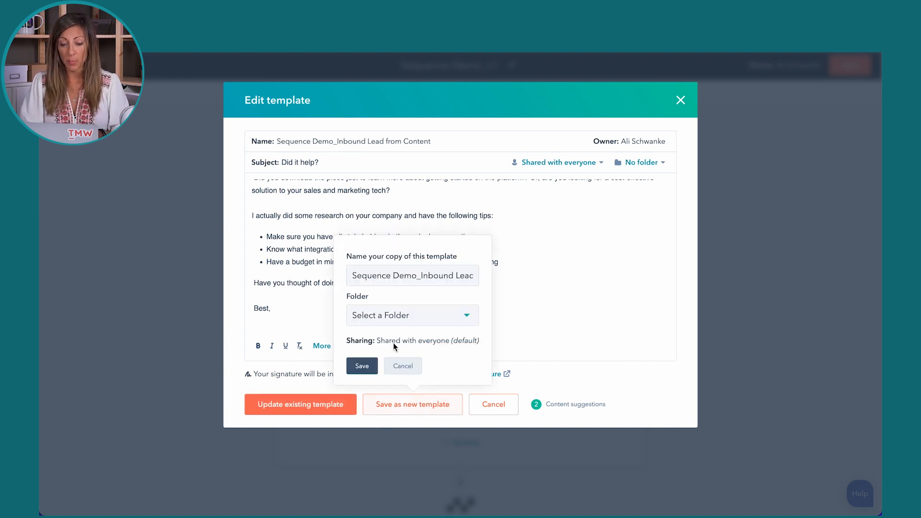
drag(393, 276, 517, 280)
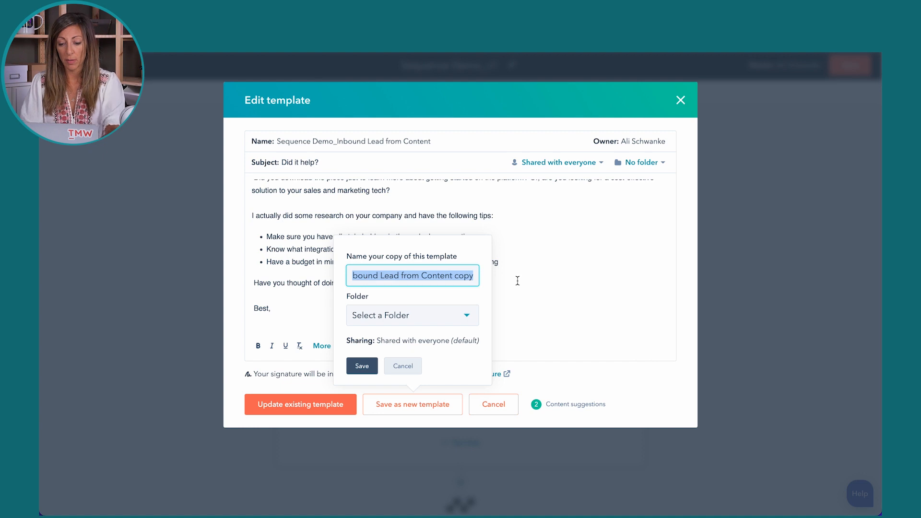
key(Right)
key(BackSpace)
key(BackSpace)
key(BackSpace)
key(BackSpace)
key(BackSpace)
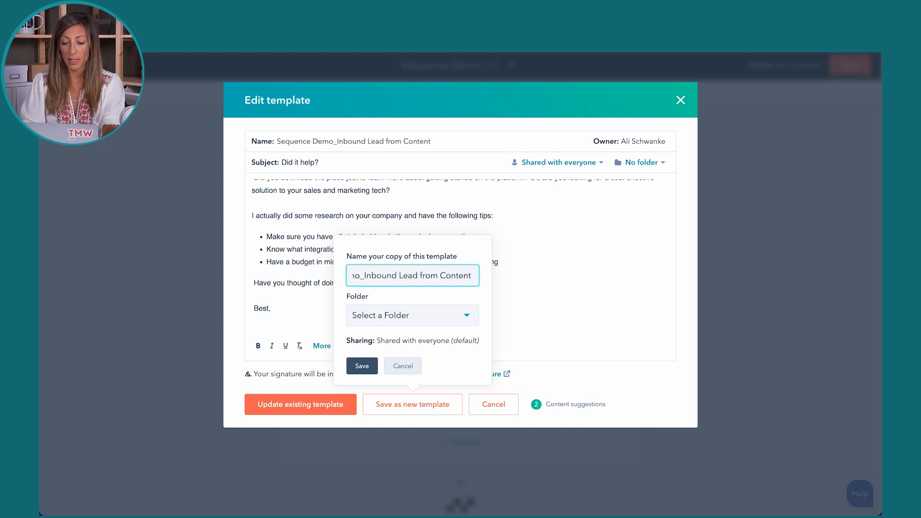
text(_10 Things)
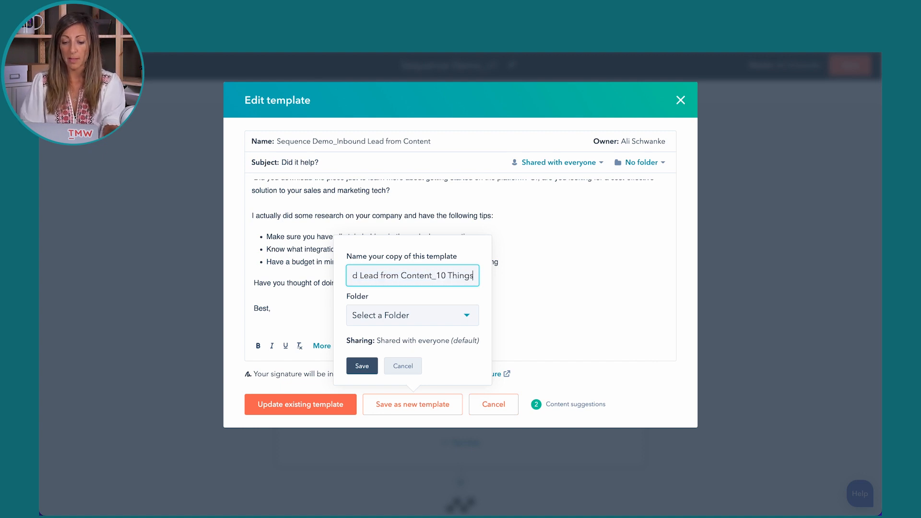
click(362, 366)
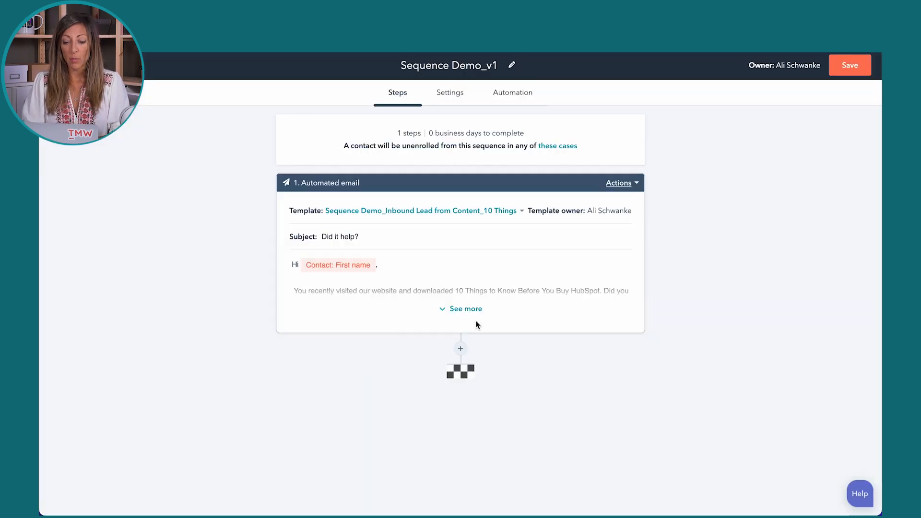
Step: Expand the automated email in the sequence and review its full message text
click(470, 307)
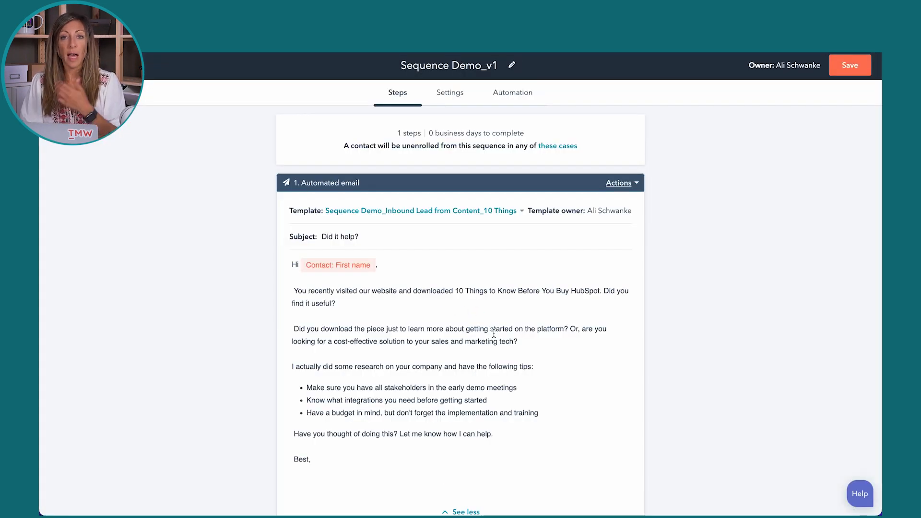
scroll(494, 332, down, 2)
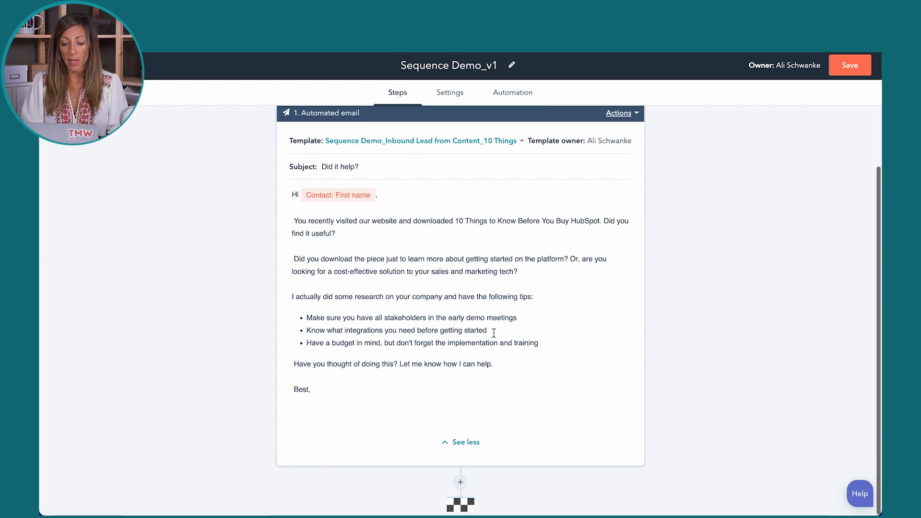
scroll(497, 340, up, 2)
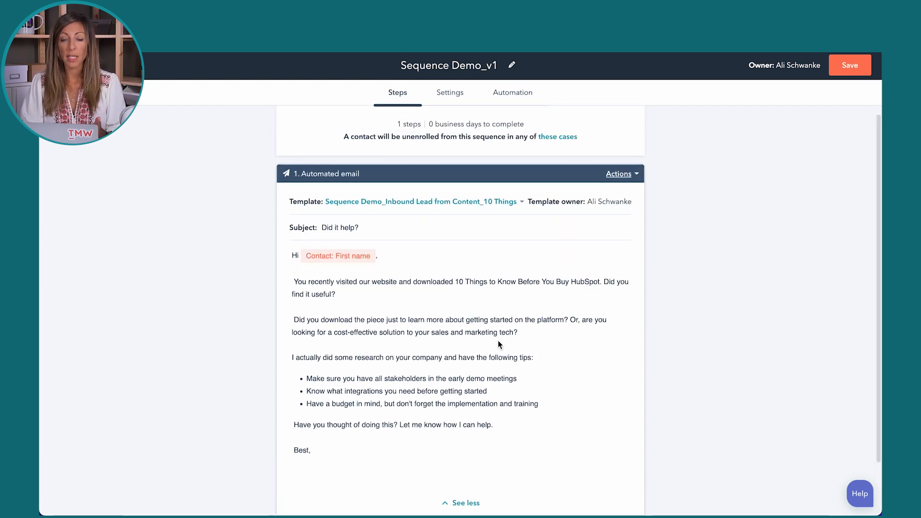
scroll(498, 340, down, 2)
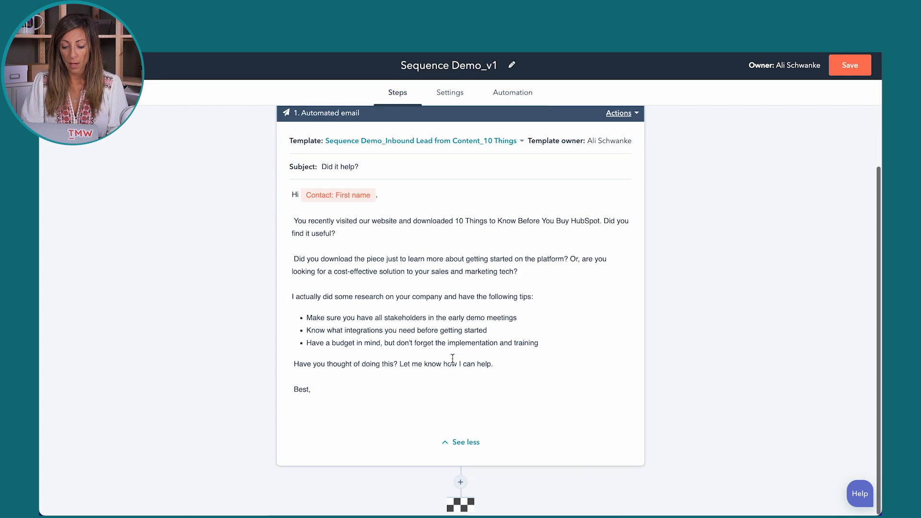
Step: Add a Sales Navigator connection request task titled "Send Connection request" after the first automated email
click(460, 482)
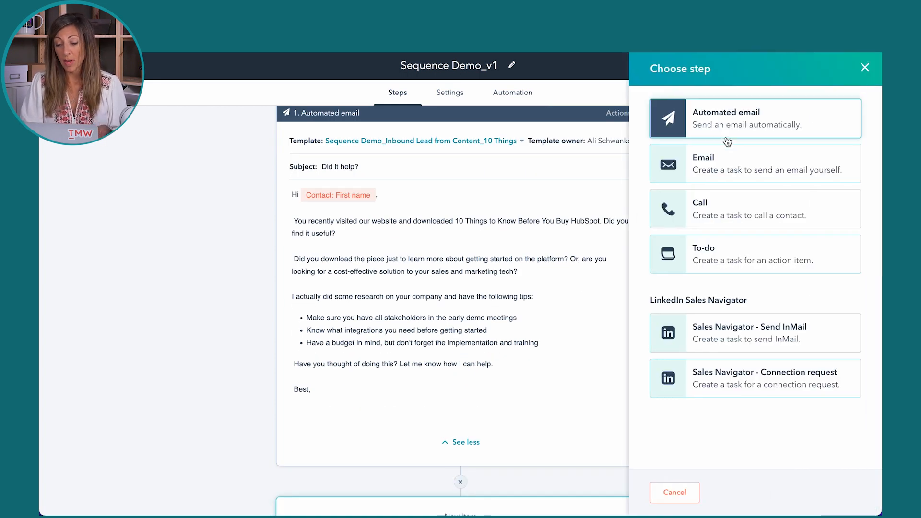
click(705, 374)
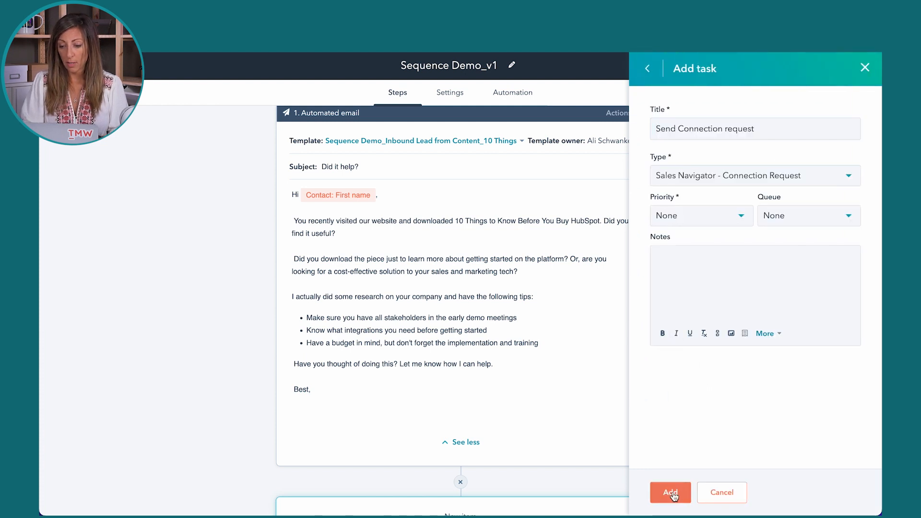
click(671, 493)
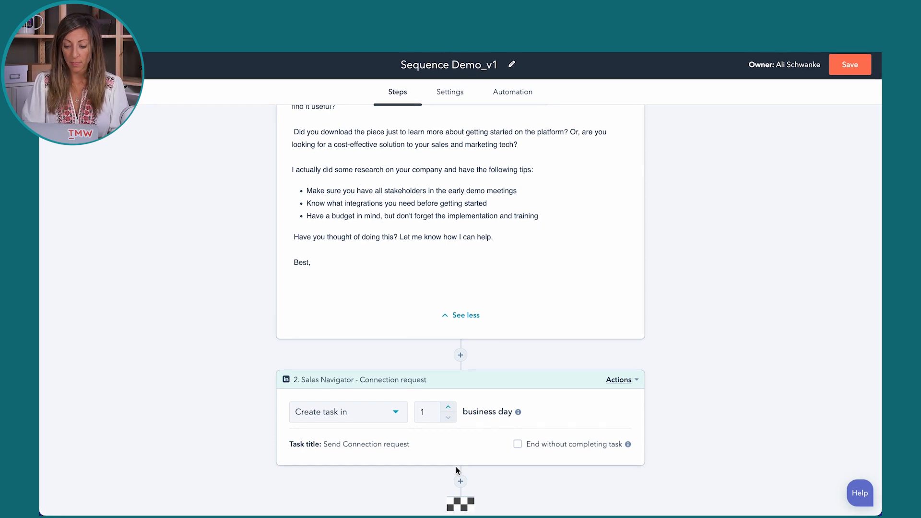
Step: Add a call task titled "Call contact to follow up on the guide" after the connection request
click(461, 482)
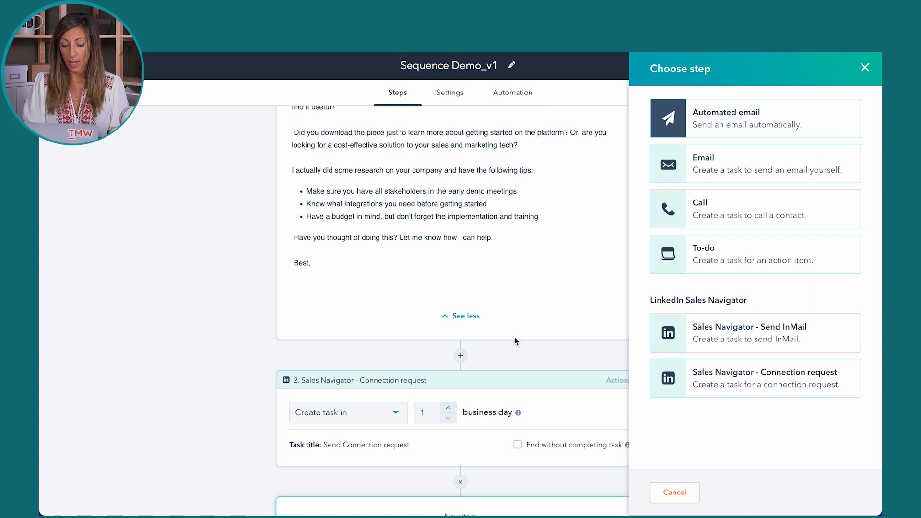
click(722, 219)
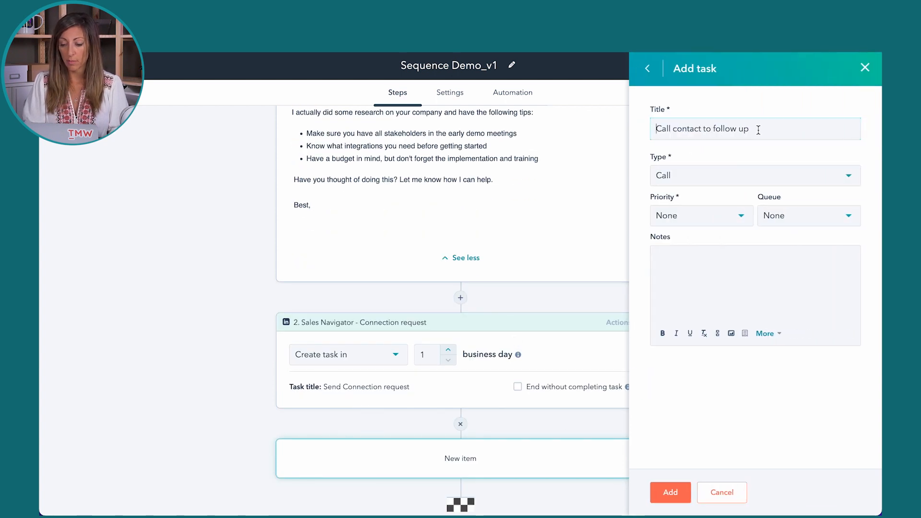
text(on the guide)
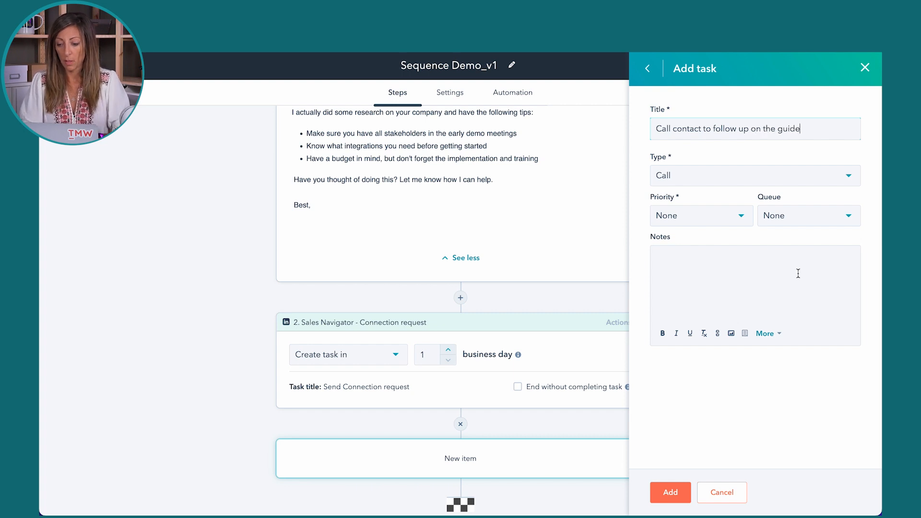
click(670, 492)
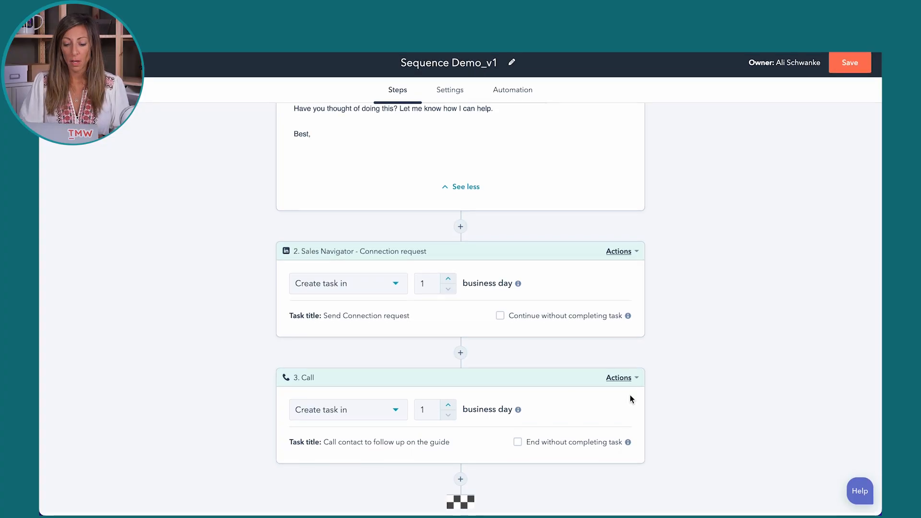
Step: Add an automated email after the call using the template "Sequence Demo_The Follow-Up Email that Follows Through" and expand its message
click(462, 481)
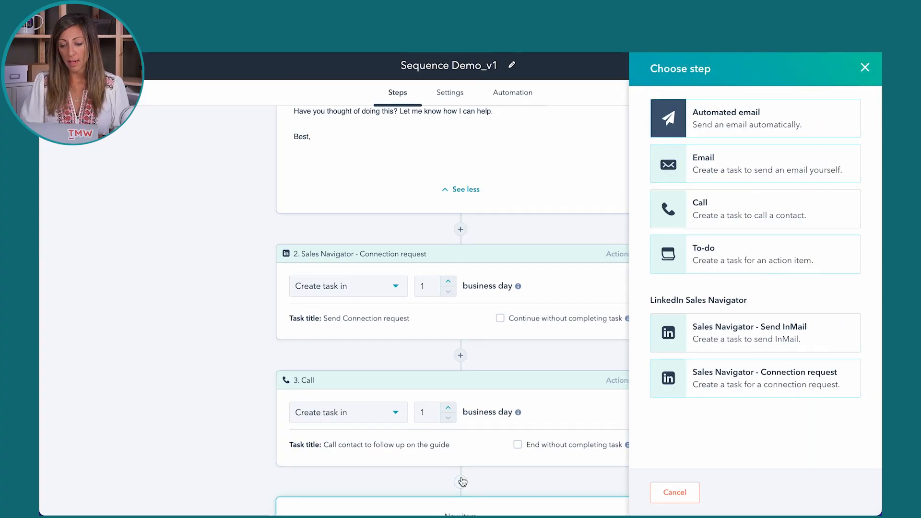
click(728, 115)
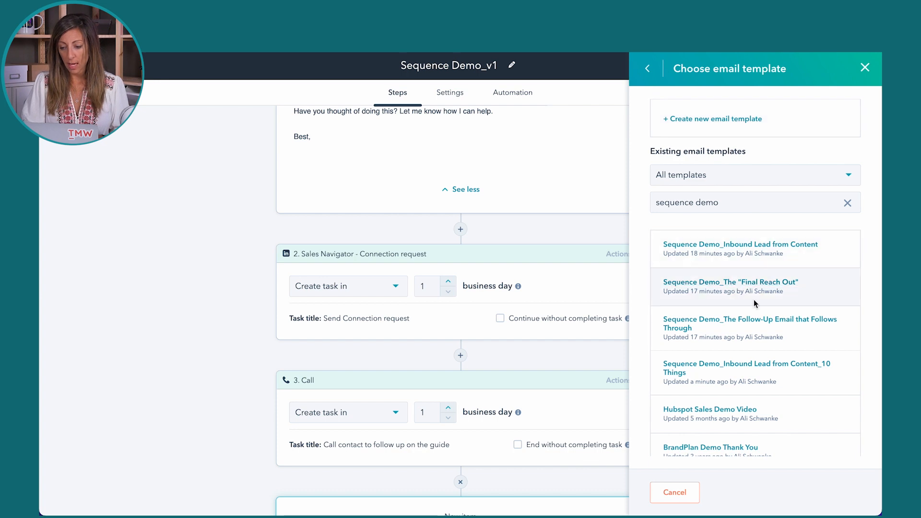
click(731, 323)
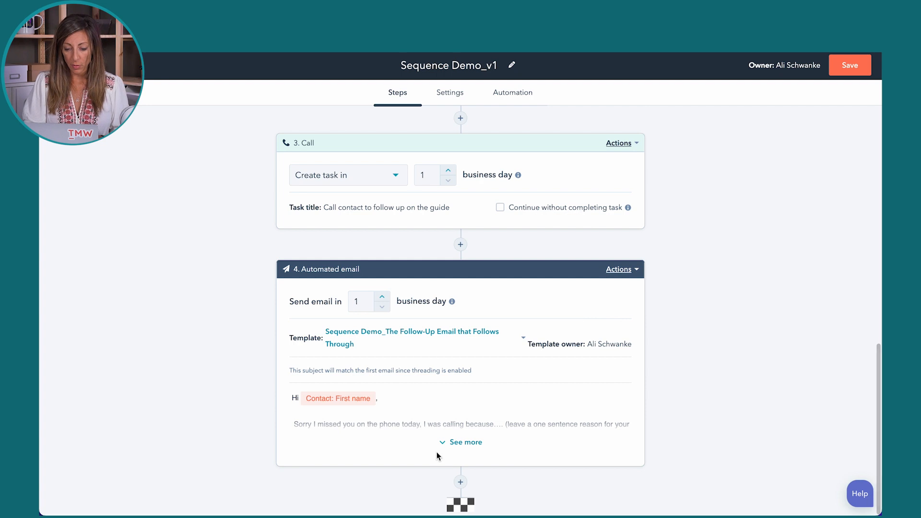
click(462, 442)
scroll(461, 221, up, 2)
scroll(461, 221, down, 3)
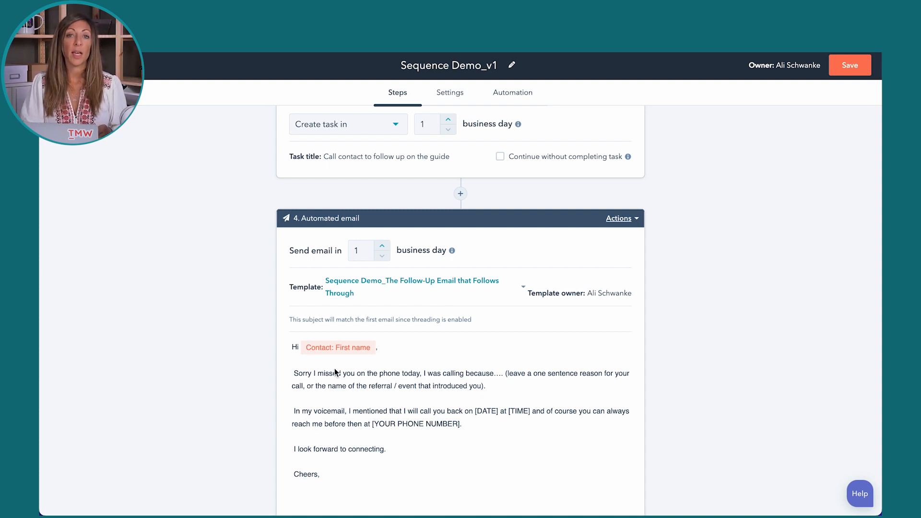
Step: Edit the follow-up template, adding "Or book a meeting on my calendar and we can chat." after the phone number sentence
click(364, 283)
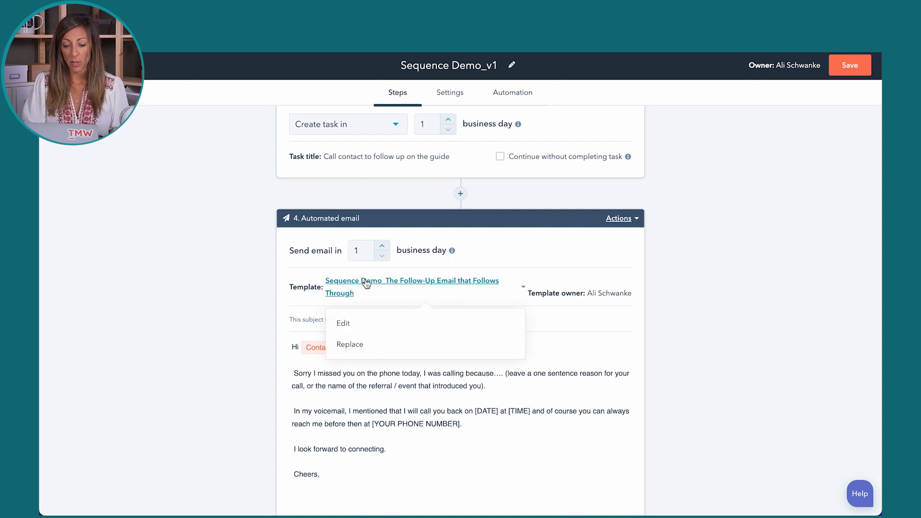
click(355, 327)
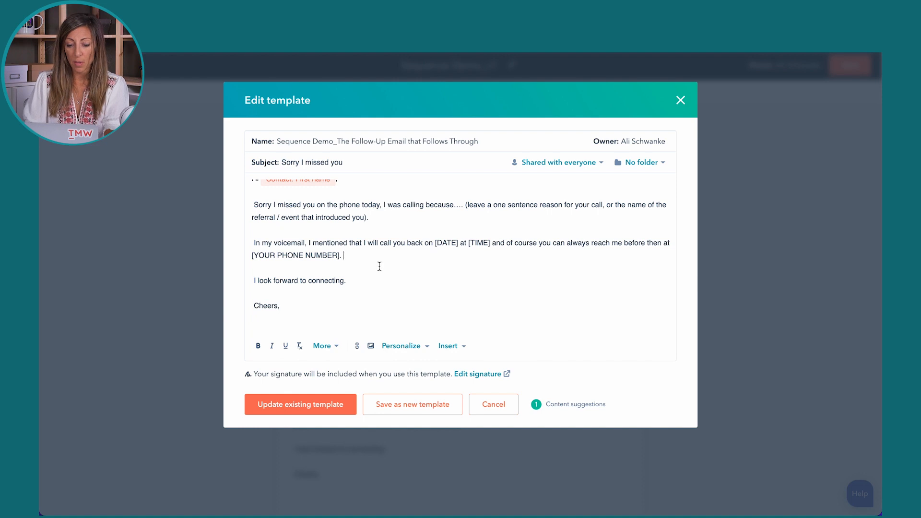
text(Or book a meeting on my calendar and we can chat.)
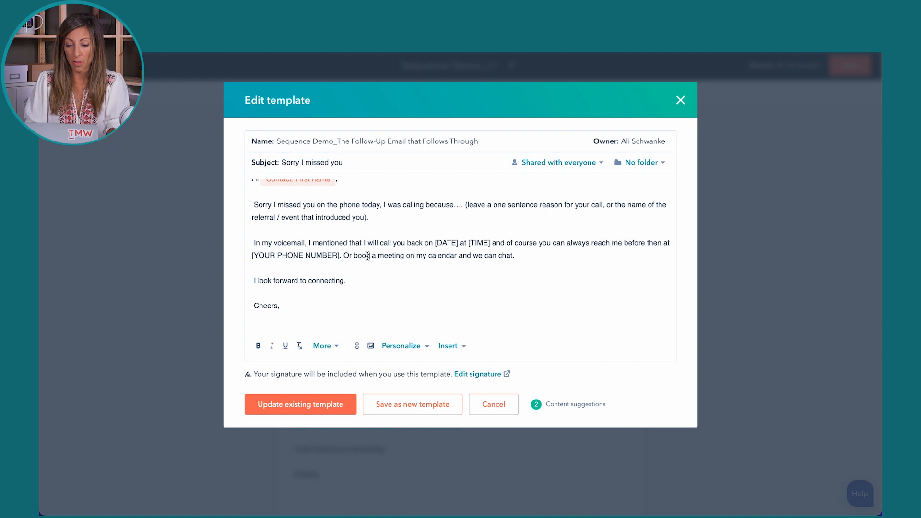
Step: Replace "book a meeting on my calendar" with a meeting link to "General: Book a Zoom Call" displayed as "Book a call with me"
drag(355, 256, 459, 260)
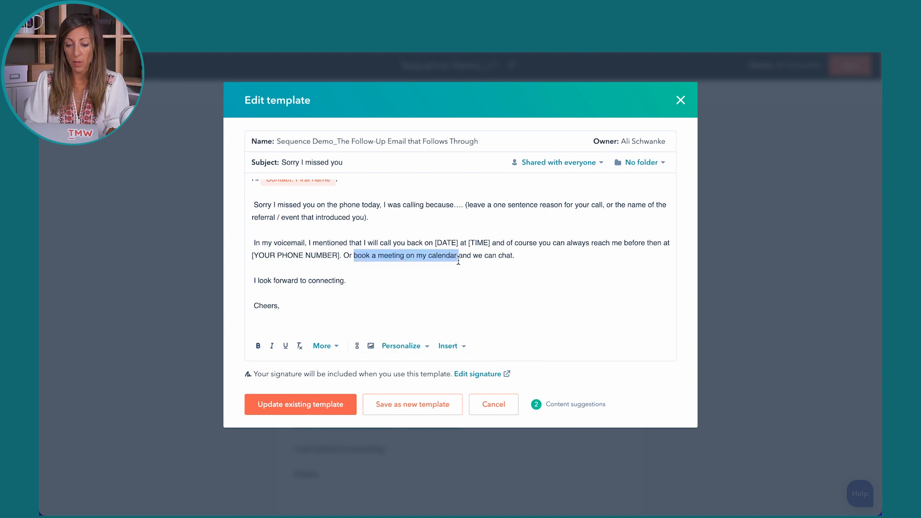
click(450, 346)
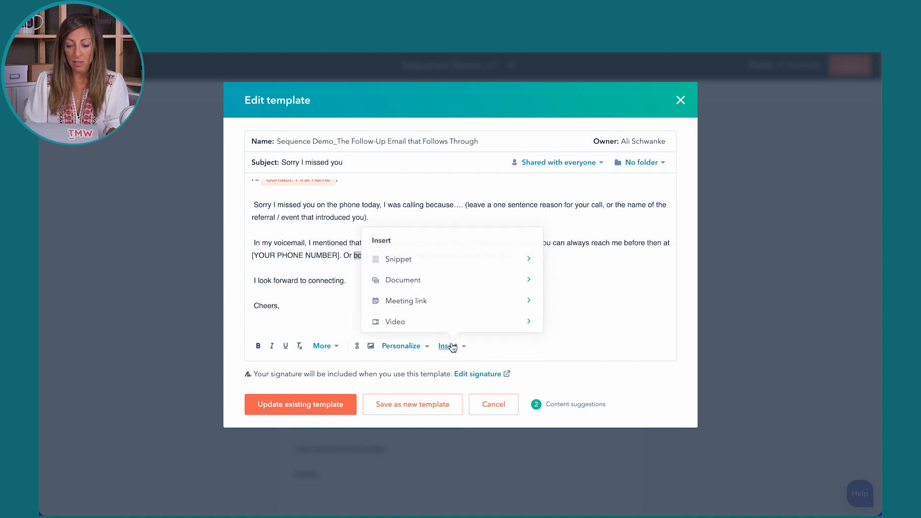
click(459, 305)
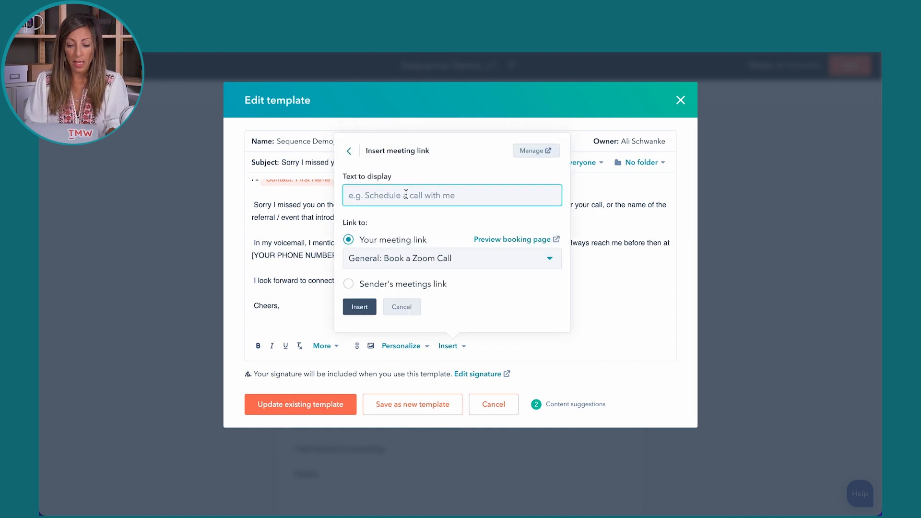
click(370, 311)
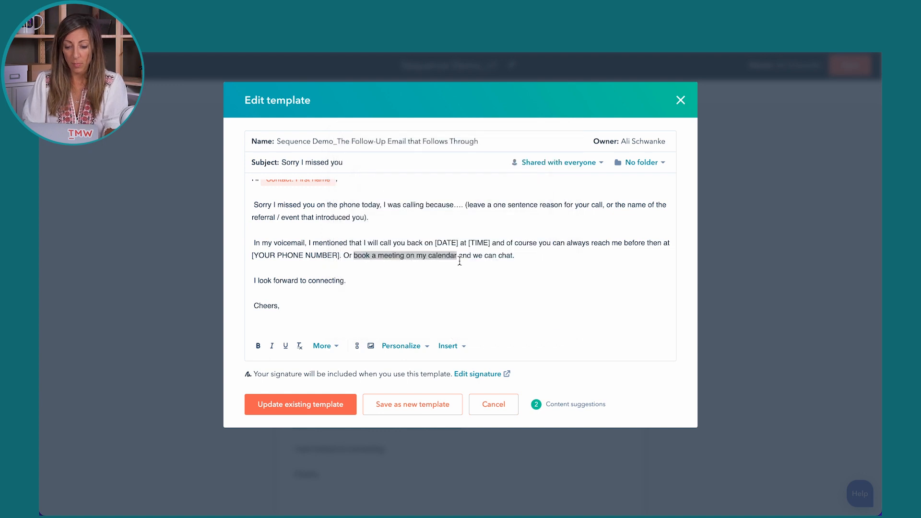
click(464, 346)
click(462, 297)
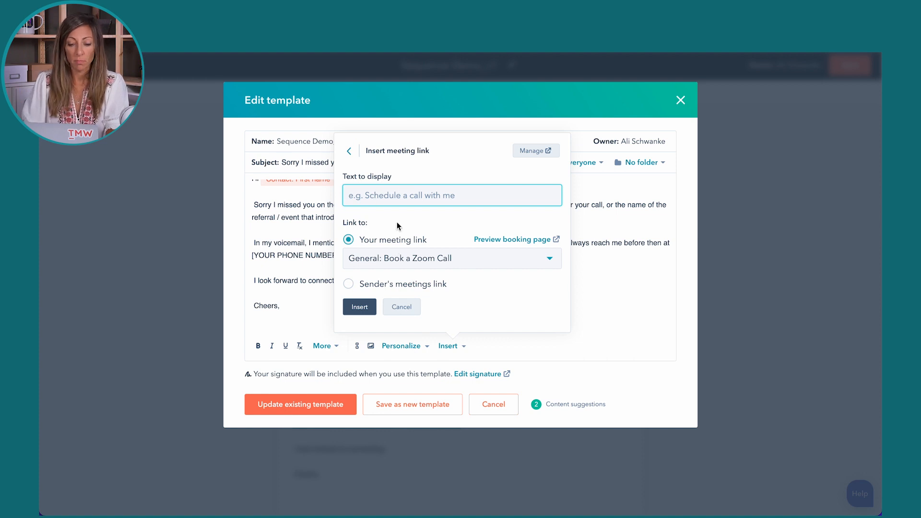
text(https://simplestrat.com/)
key(ctrl+z)
text(Book a call with me)
click(359, 307)
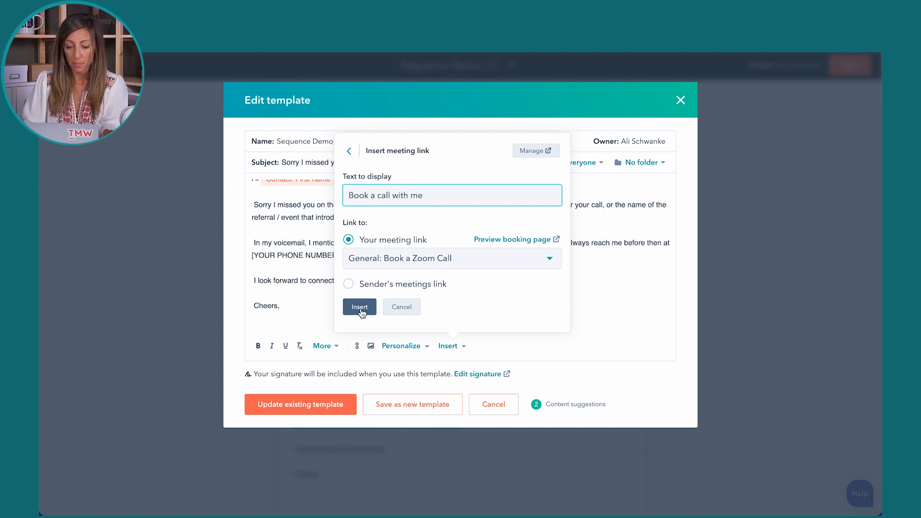
click(483, 258)
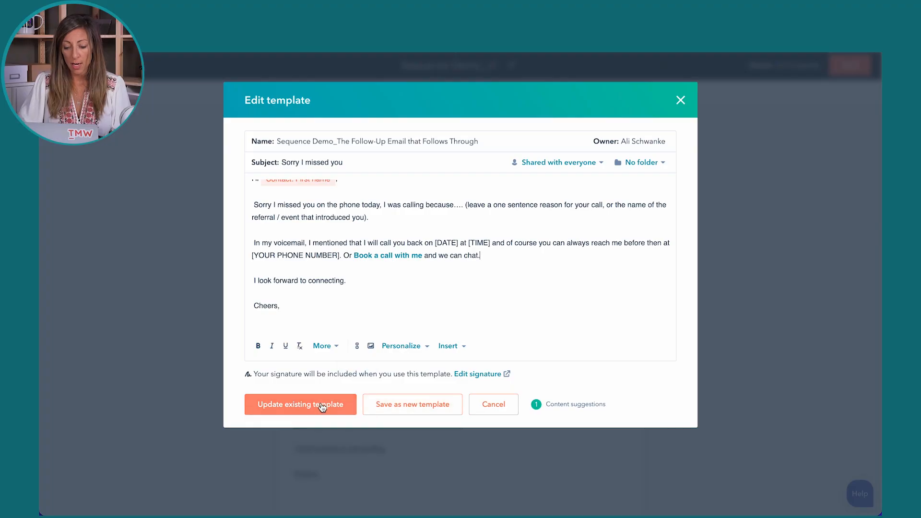
Step: Save the edited email as a new template named "Sequence Demo_The Follow-Up Email that Follows Through_10 Things"
click(402, 413)
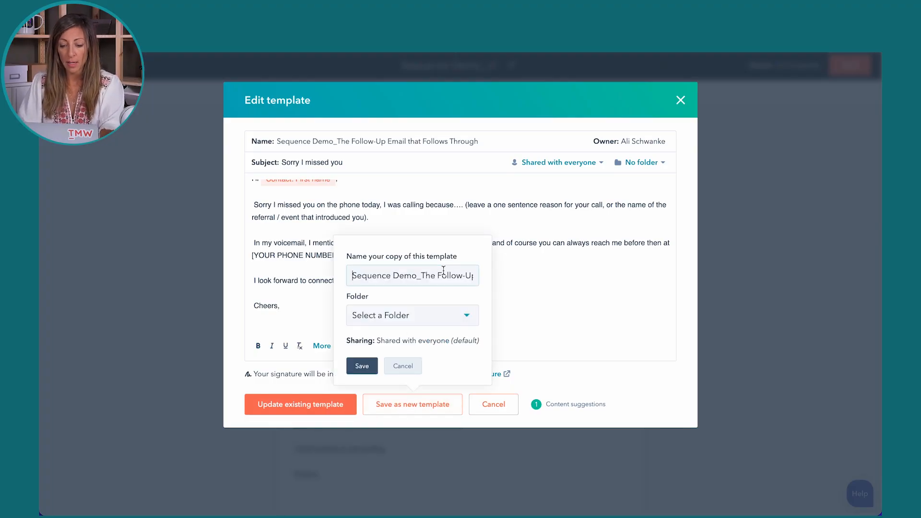
drag(354, 275, 551, 277)
key(Right)
key(BackSpace)
key(BackSpace)
key(BackSpace)
key(BackSpace)
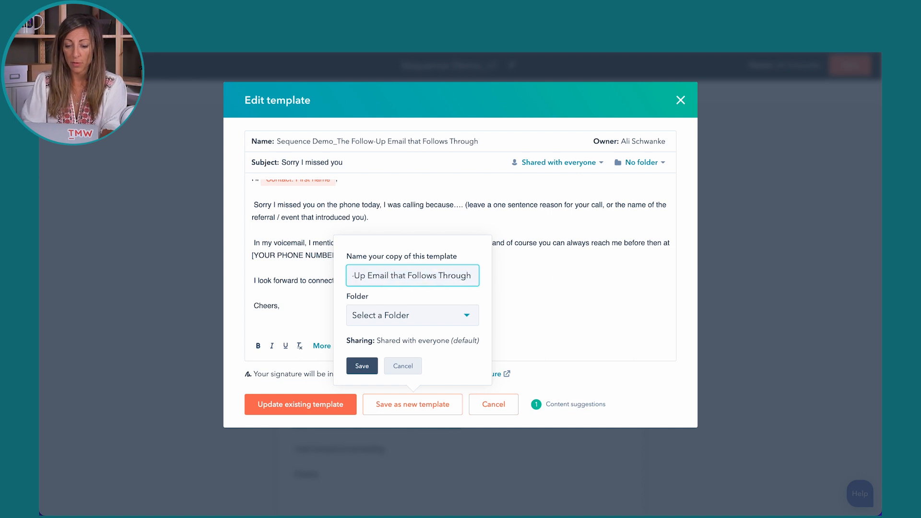
text(10 Things)
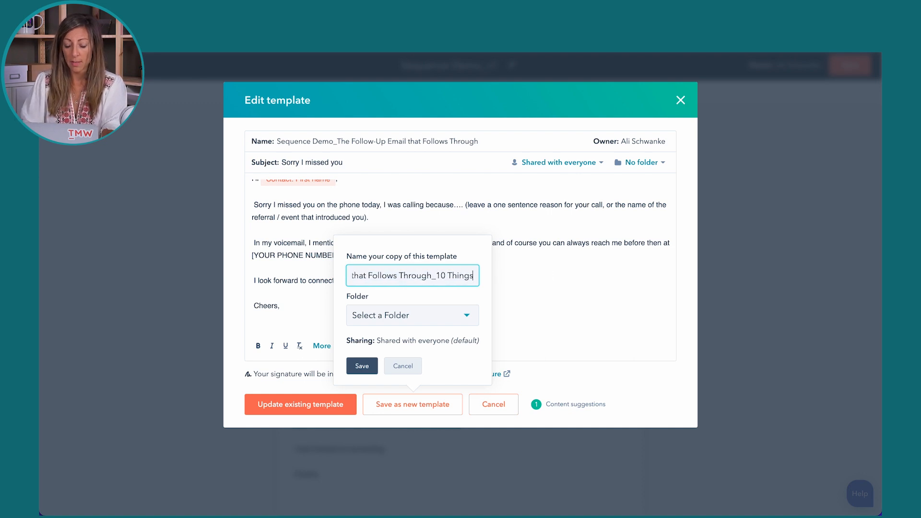
click(362, 366)
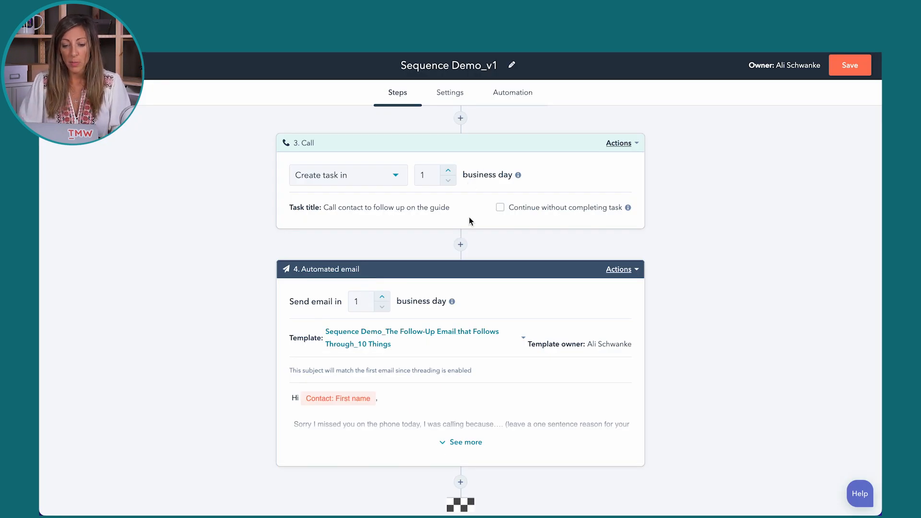
Step: Set the Sales Navigator connection request task to be created in 3 business days
scroll(469, 209, up, 12)
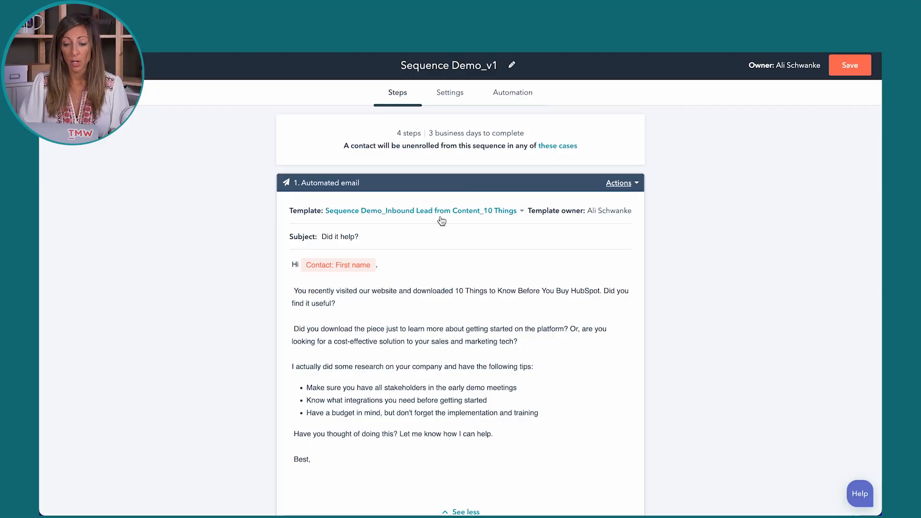
scroll(437, 286, down, 2)
scroll(438, 285, down, 4)
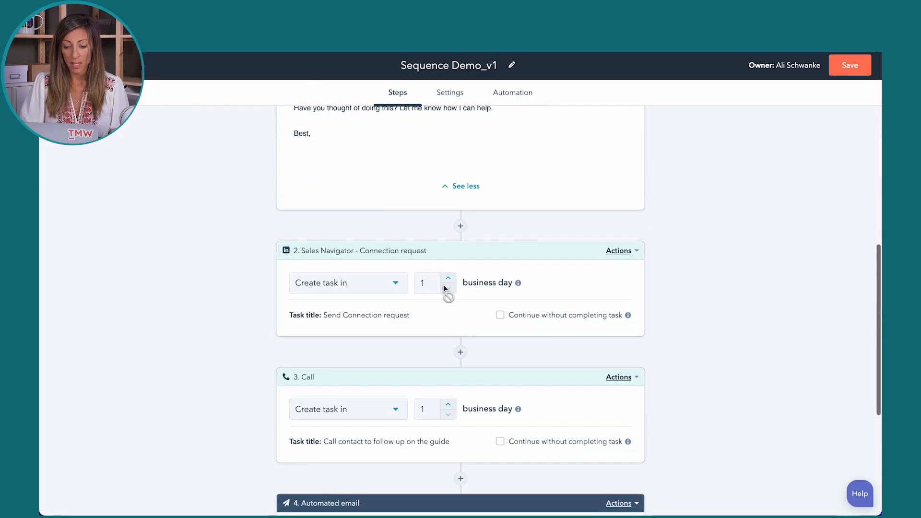
click(448, 281)
click(448, 280)
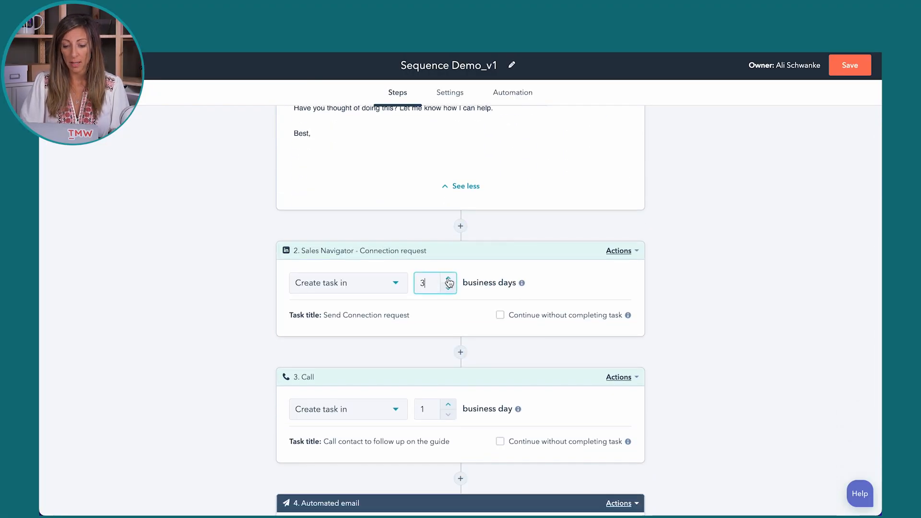
Step: Set the call task to be created in 3 business days
click(449, 405)
click(449, 406)
click(449, 405)
click(449, 405)
click(448, 414)
click(448, 413)
Step: Set the follow-up automated email in the fourth step to send in 2 business days
scroll(457, 422, down, 4)
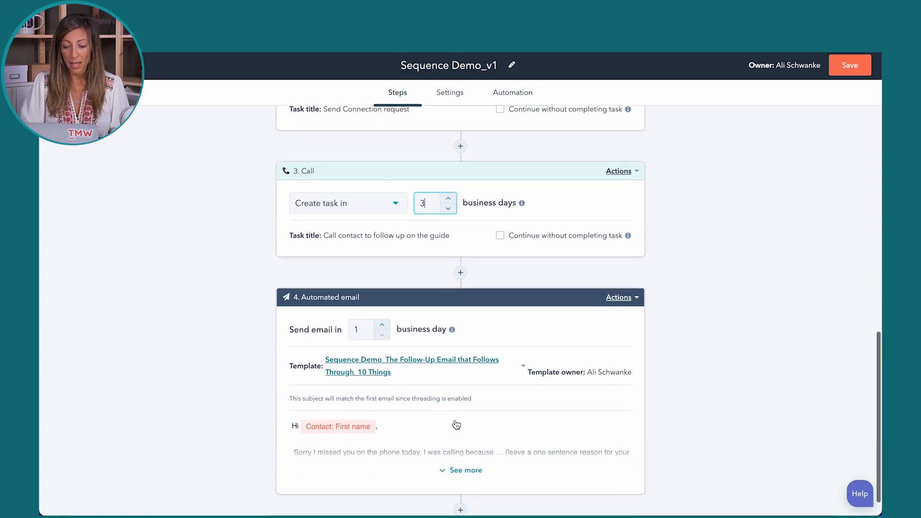
click(382, 316)
click(382, 317)
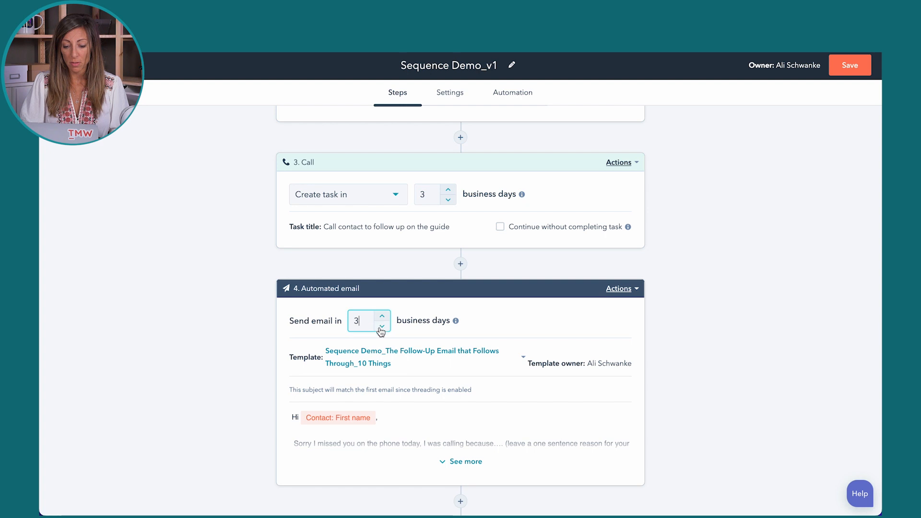
Step: Review the sequence summary, the first email's content and the timing of the steps that follow
scroll(441, 357, up, 5)
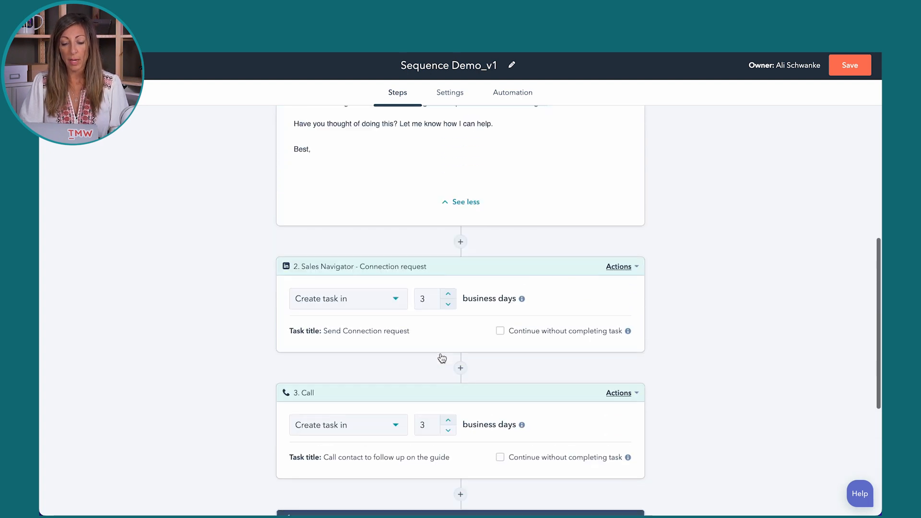
scroll(442, 357, up, 3)
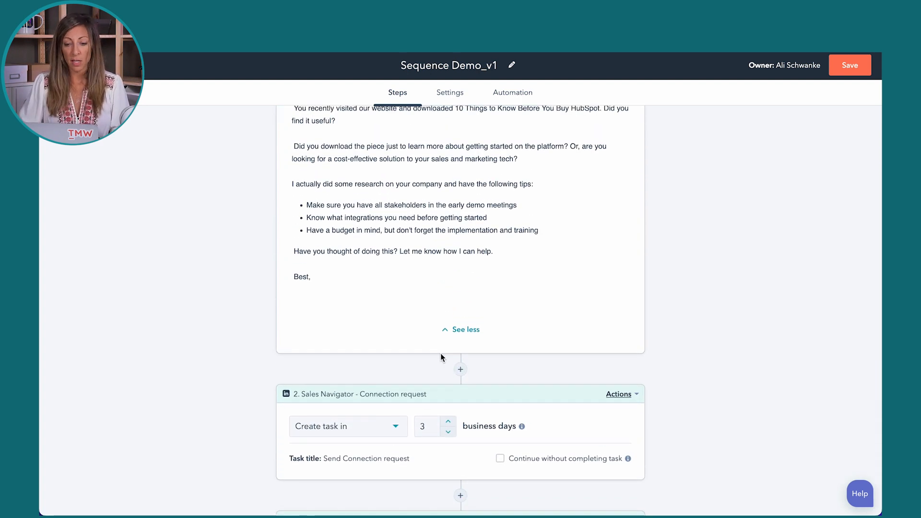
scroll(440, 356, up, 4)
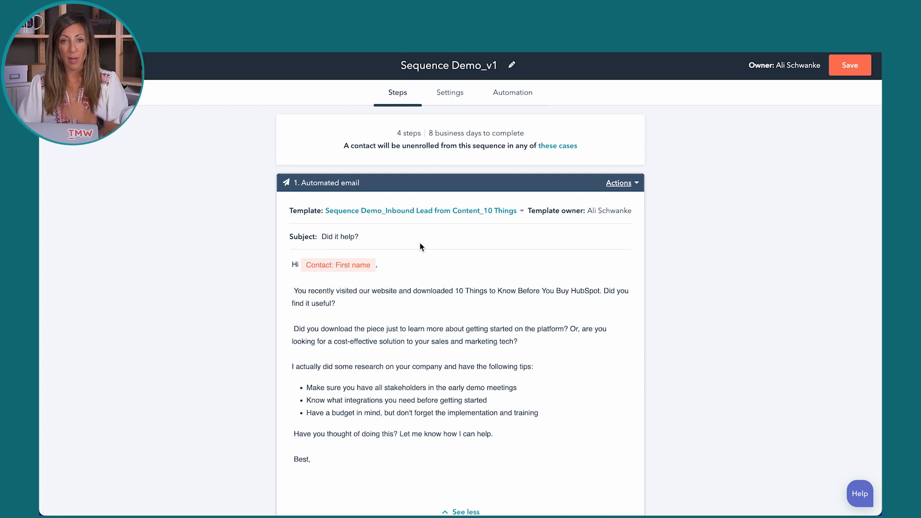
scroll(419, 246, down, 3)
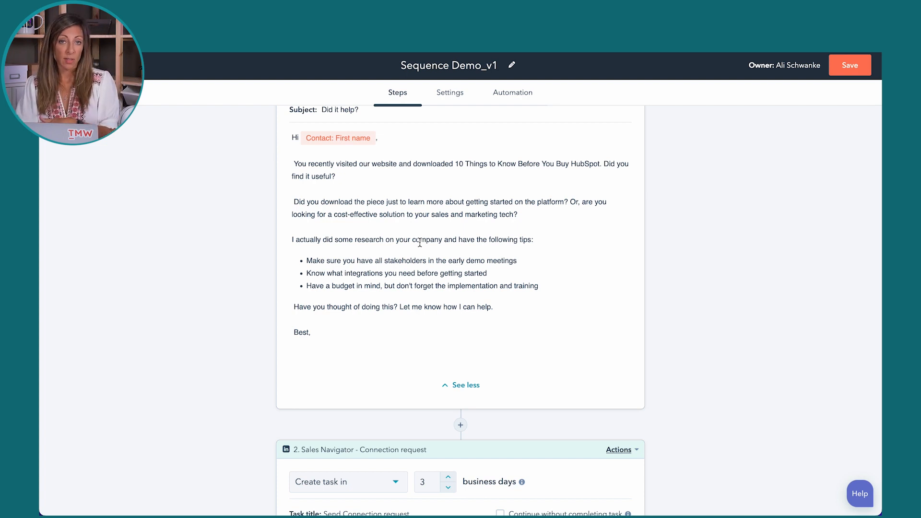
scroll(513, 246, down, 3)
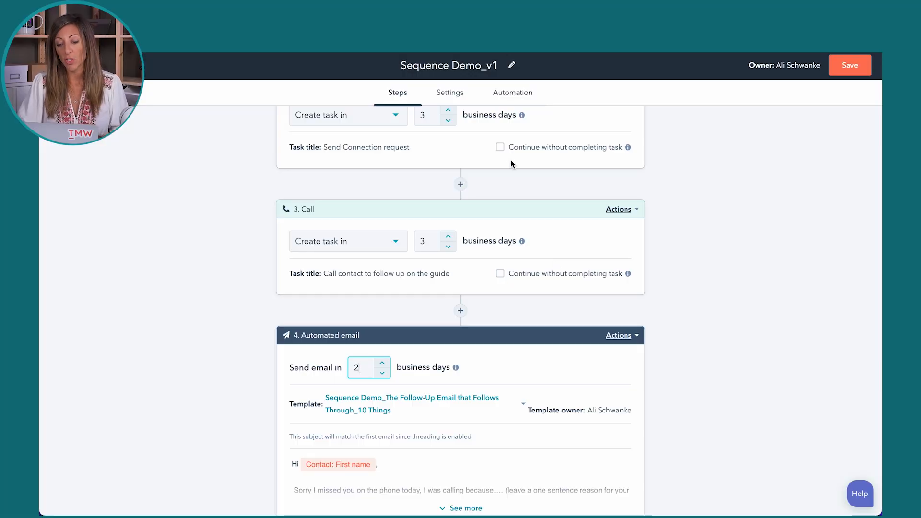
Step: Allow the sequence to continue without completing the connection request task, and review the sequence steps
click(500, 147)
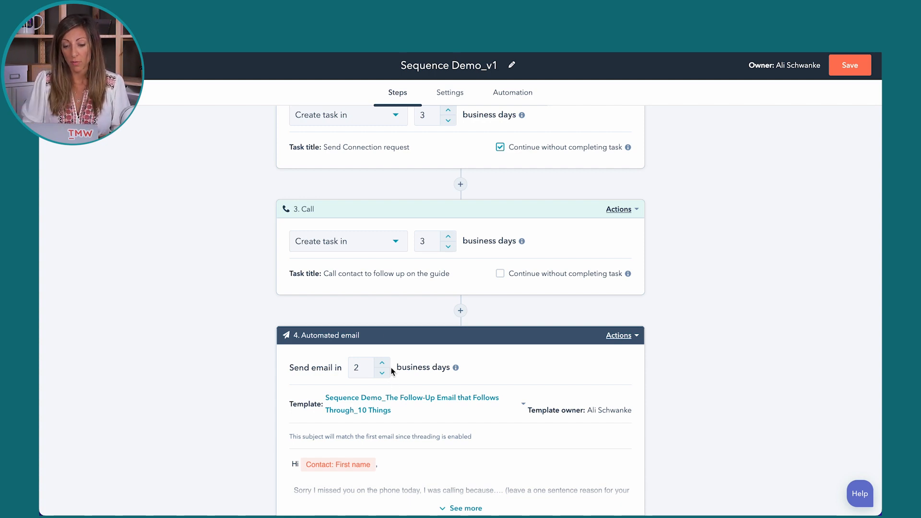
scroll(391, 370, up, 15)
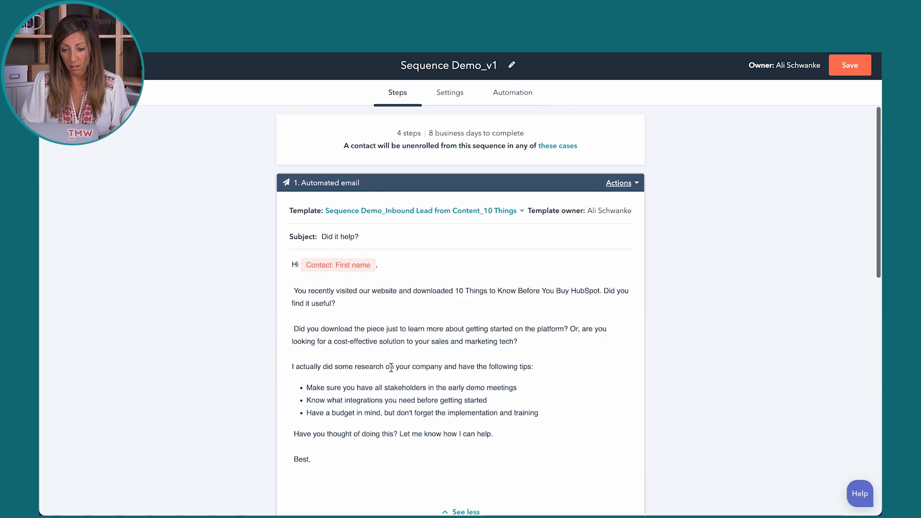
scroll(391, 368, down, 8)
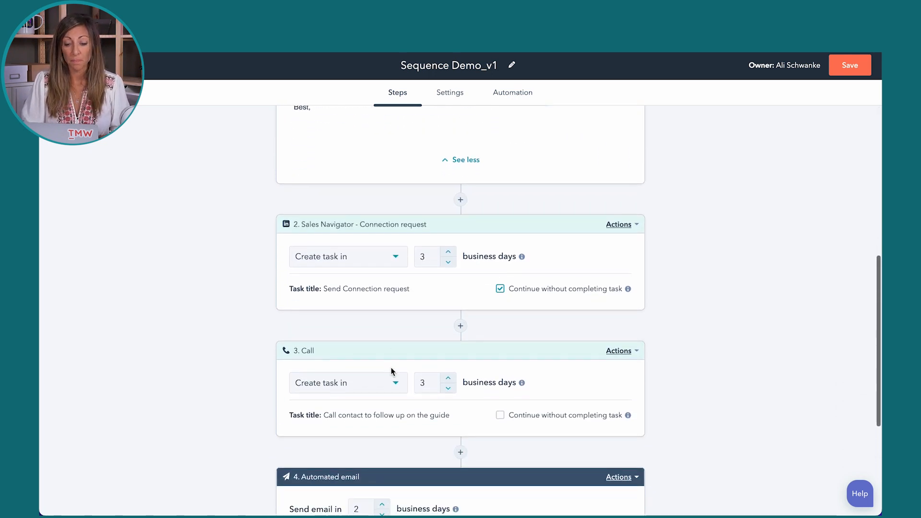
scroll(551, 366, up, 8)
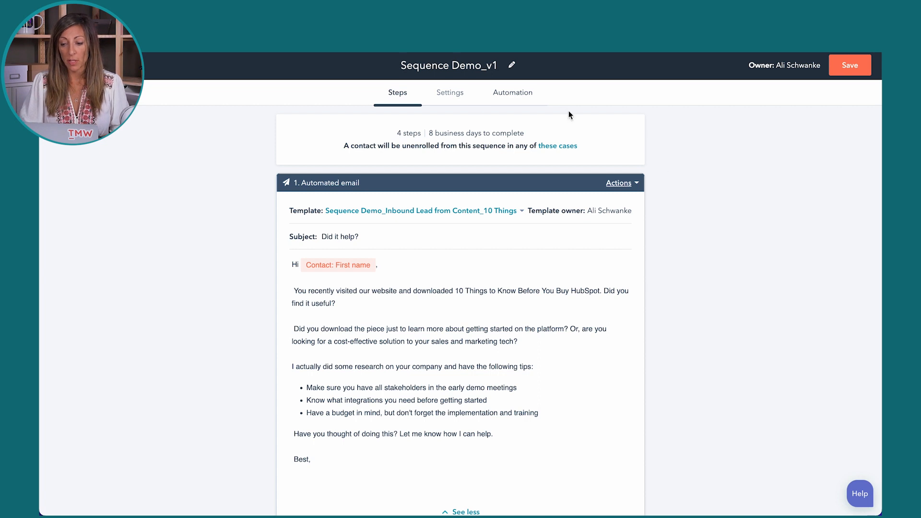
Step: Add a To-do task step titled "Send cookies" at the end of the sequence
scroll(536, 305, down, 10)
click(461, 481)
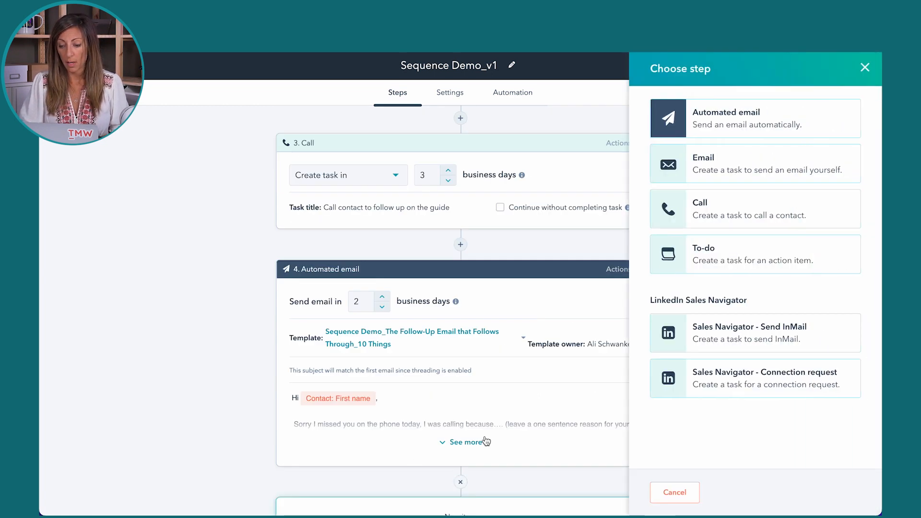
click(716, 256)
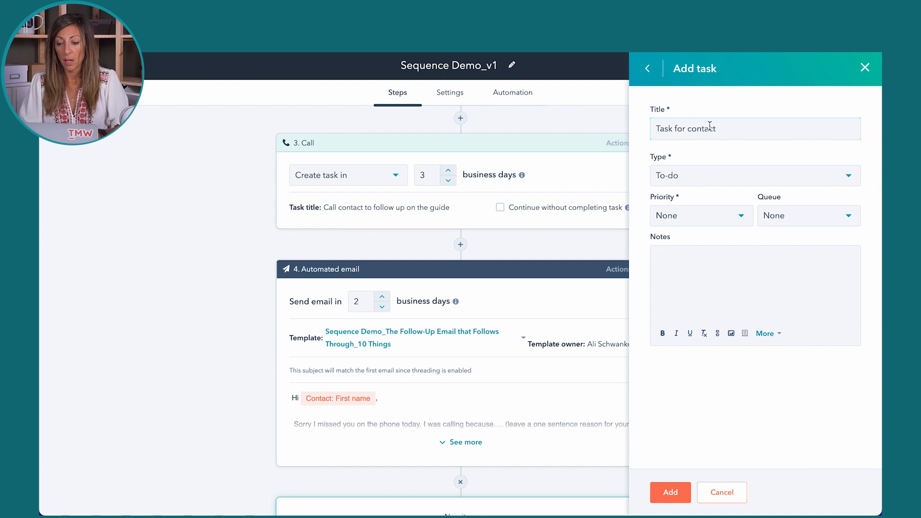
drag(723, 128, 551, 130)
text(Sedn)
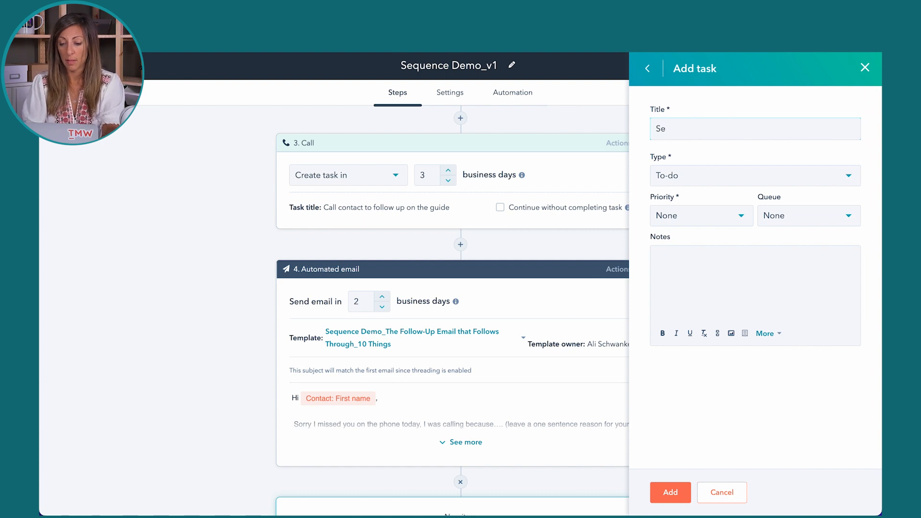
click(671, 502)
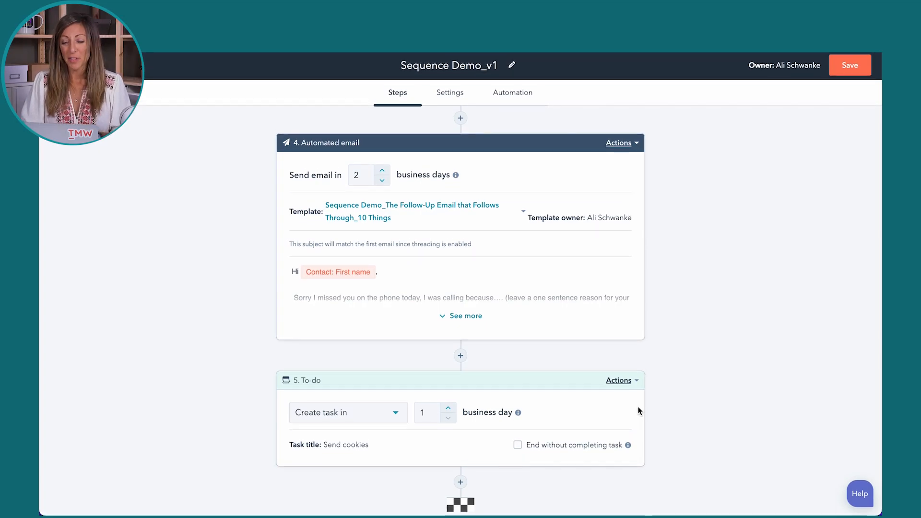
Step: Review the sequence's general, follow-up email and task settings, and compare them with the steps they affect
scroll(638, 406, up, 15)
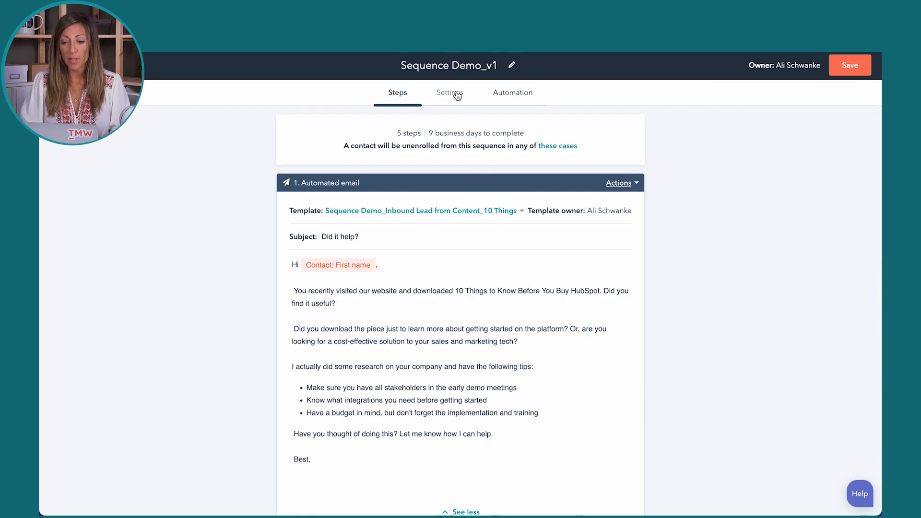
click(457, 96)
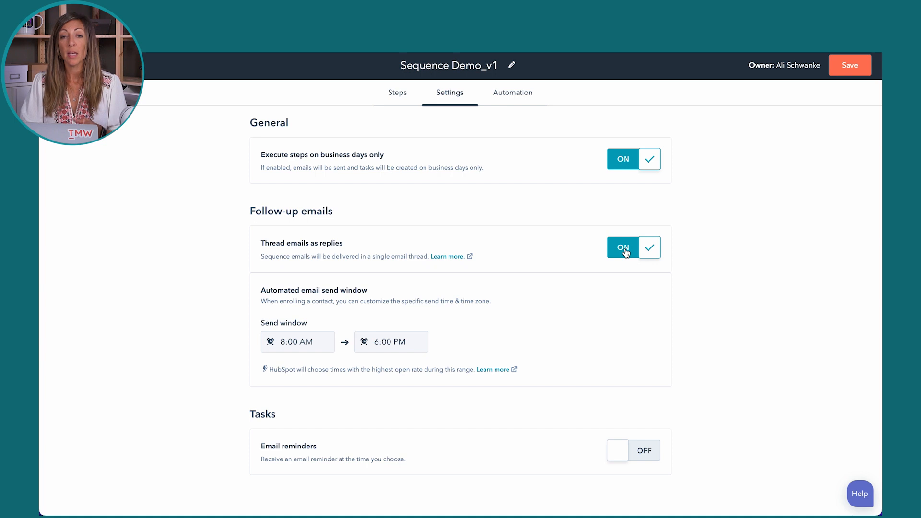
click(397, 93)
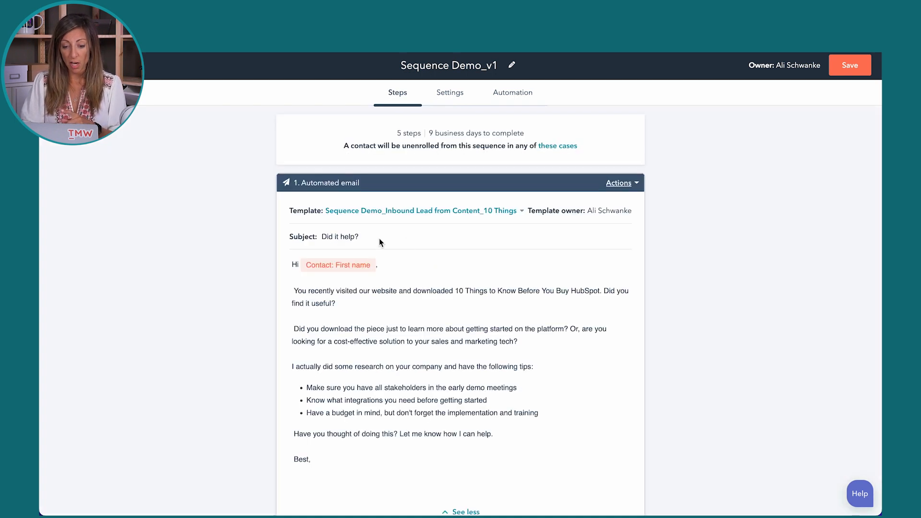
scroll(346, 239, down, 15)
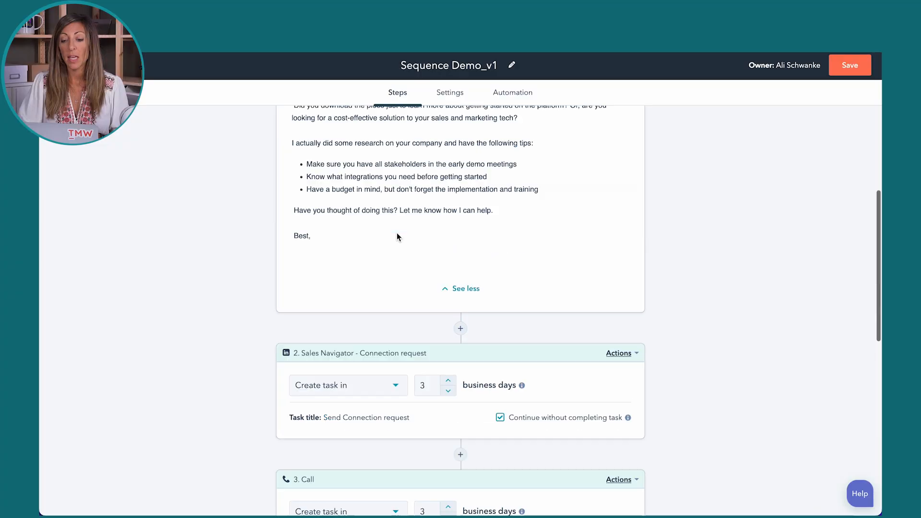
scroll(396, 236, up, 5)
Step: Turn off threading of emails as replies and check the subject line of the follow-up email in step 4
click(454, 91)
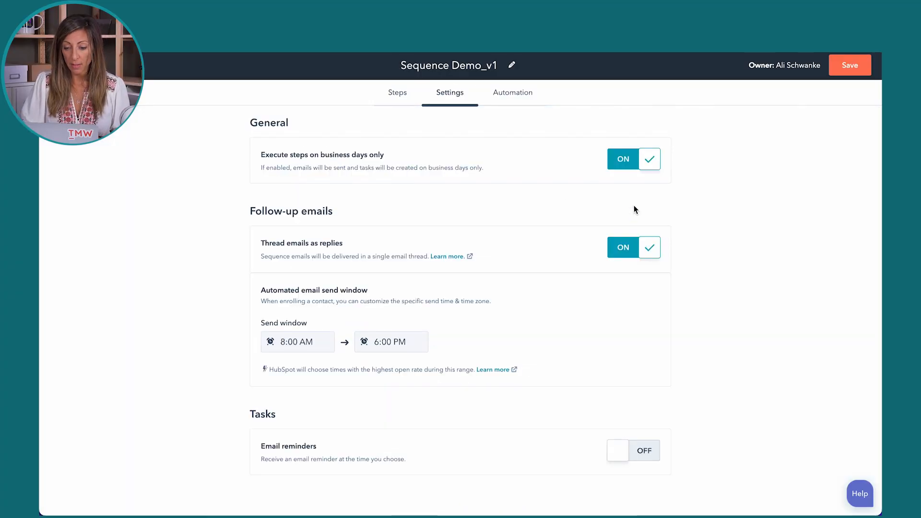
click(621, 246)
click(398, 96)
scroll(412, 307, down, 15)
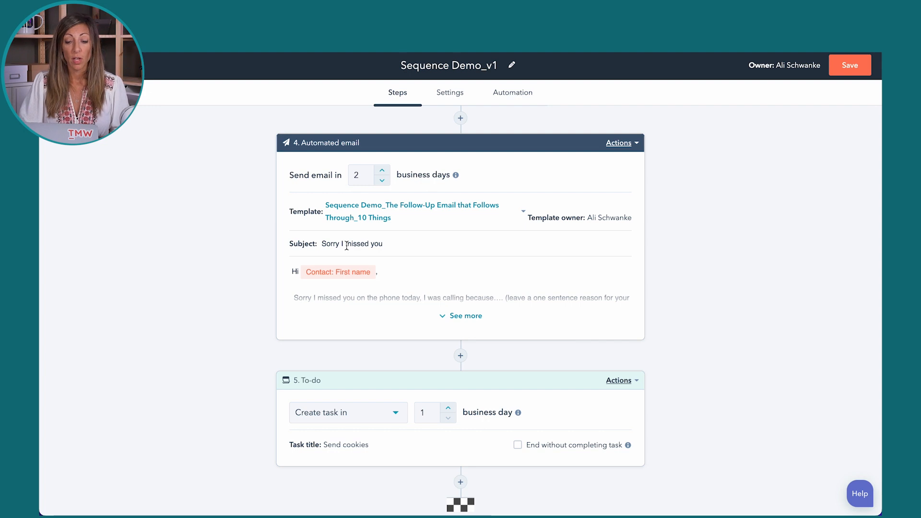
scroll(406, 247, up, 15)
click(449, 93)
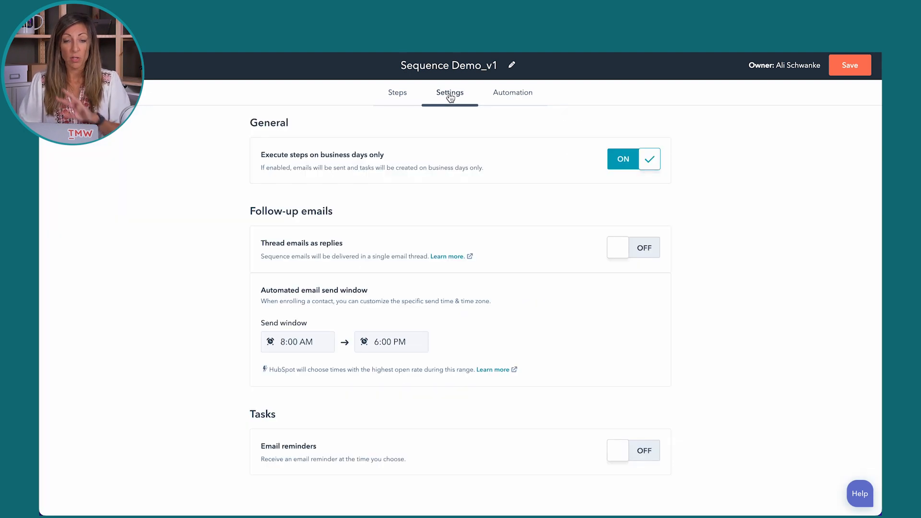
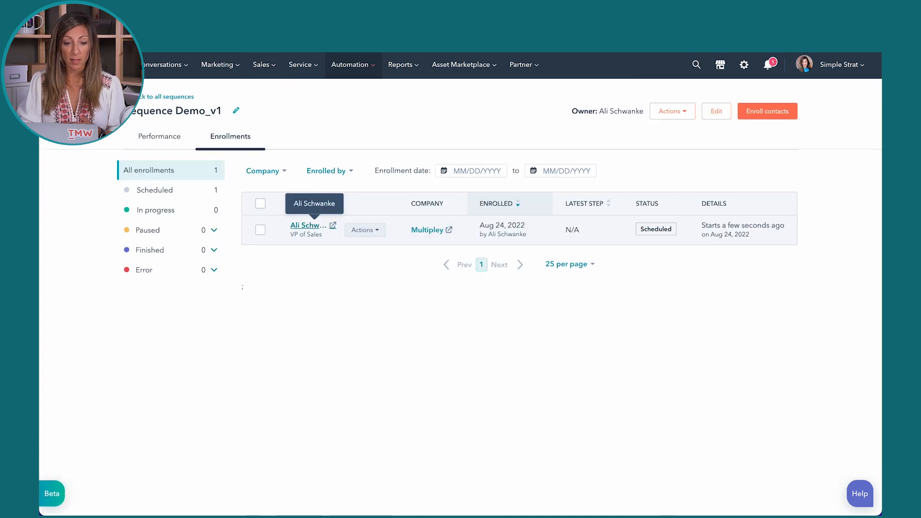
Step: Refresh the enrollment status, and review the performance figures of Sequence Demo_v1 and of all sequences
key(super+r)
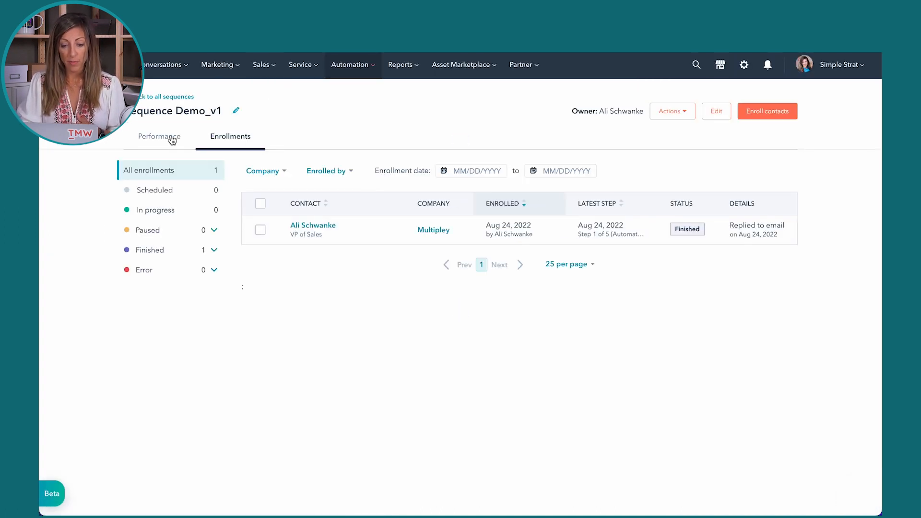
click(170, 138)
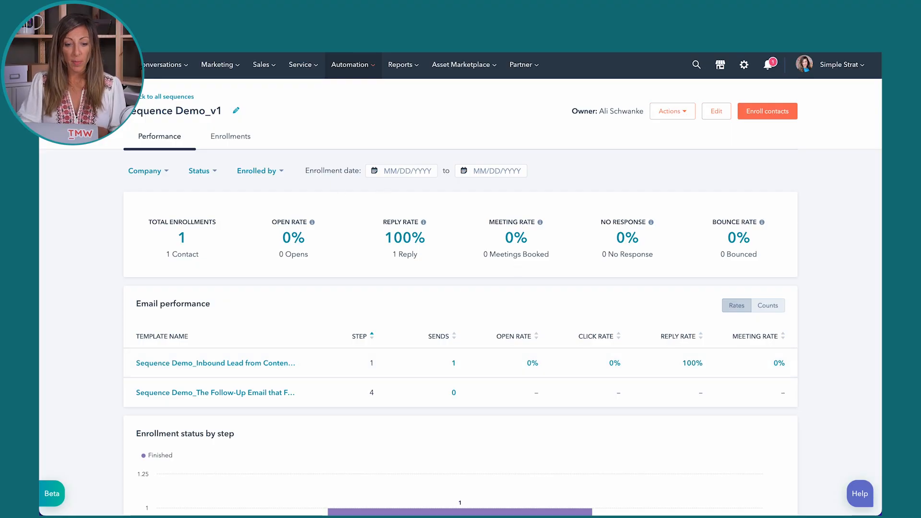
click(166, 96)
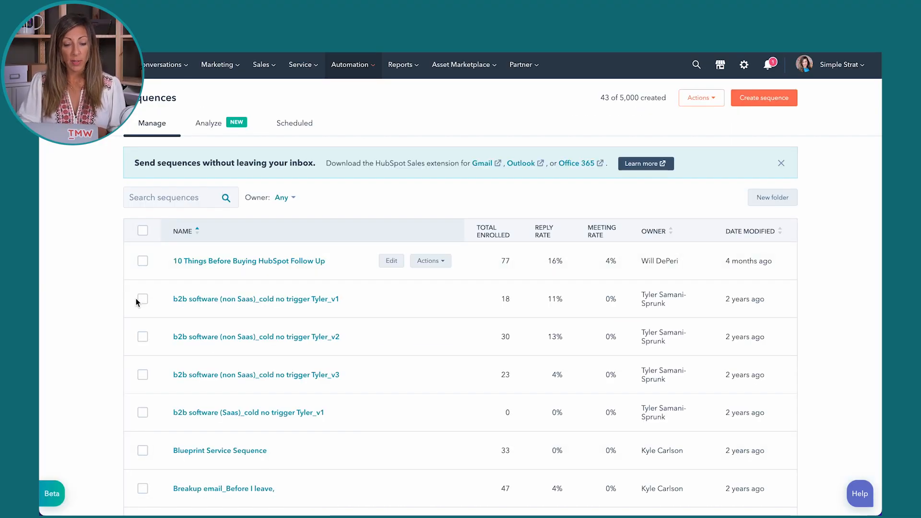
click(209, 123)
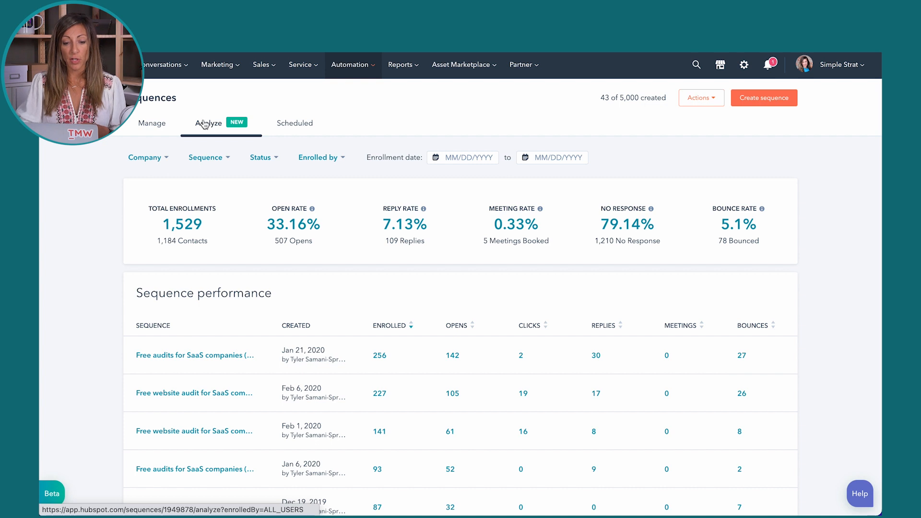
Step: Search the managed sequences for "sequence demo" and open the matching sequence
click(163, 125)
click(174, 196)
text(se)
key(BackSpace)
key(BackSpace)
key(BackSpace)
key(BackSpace)
text(quence demo)
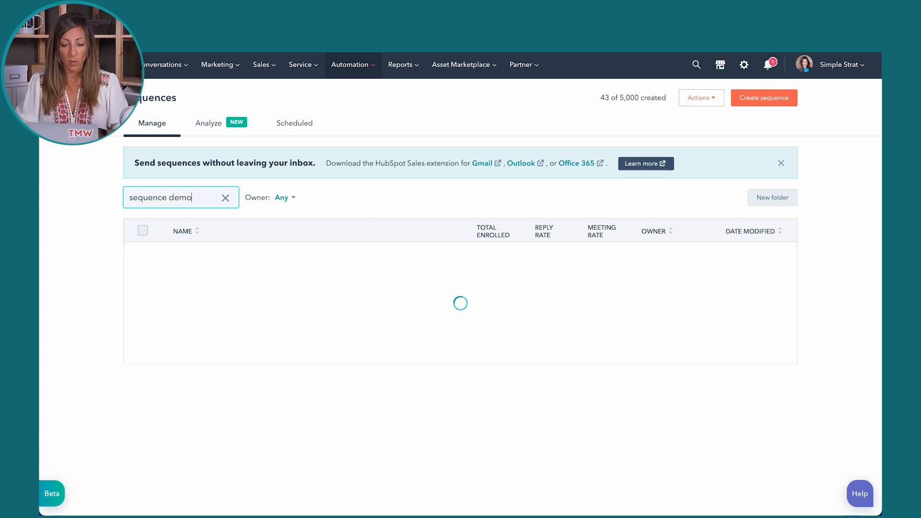
click(221, 260)
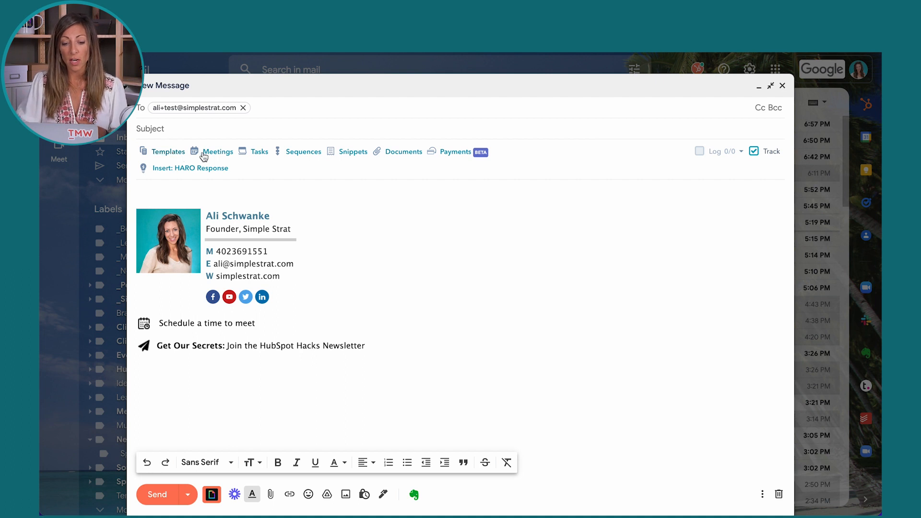
Step: In the Gmail draft, preview enrolling the test recipient in Sequence Demo_v1, and close the preview without starting it
click(303, 152)
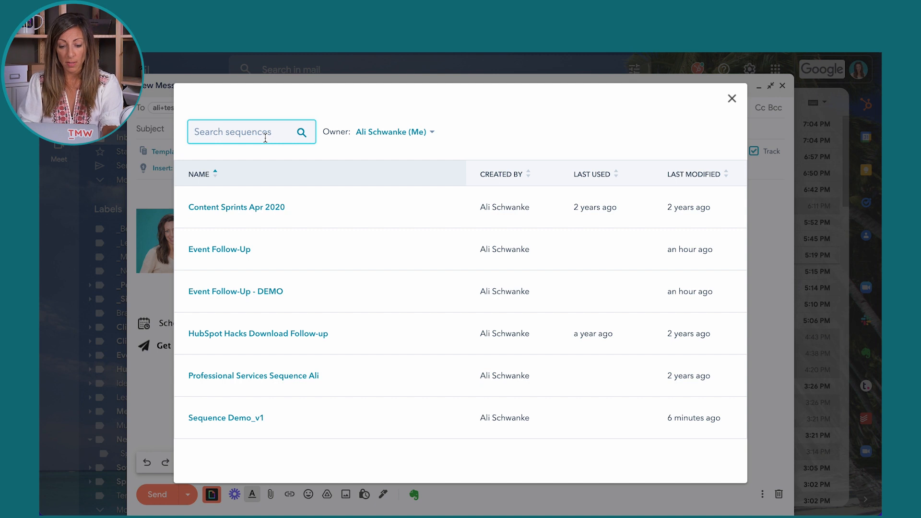
click(245, 422)
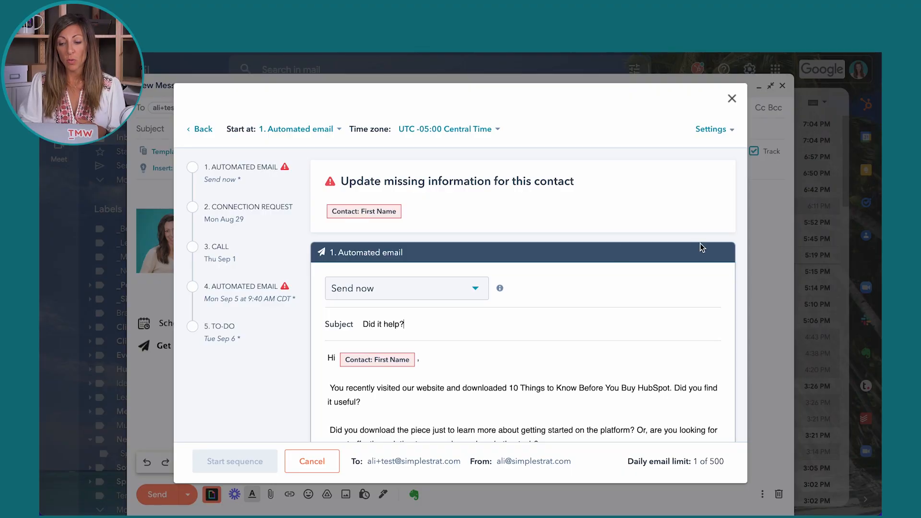
click(733, 100)
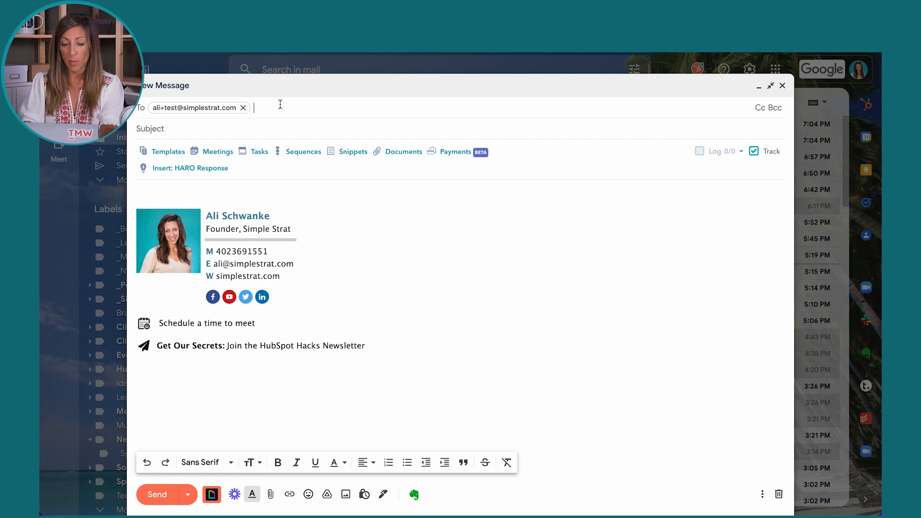
Step: Replace the draft's test recipient with the existing contact's e-mail address
key(BackSpace)
text(alisoh)
key(BackSpace)
text(na)
key(Return)
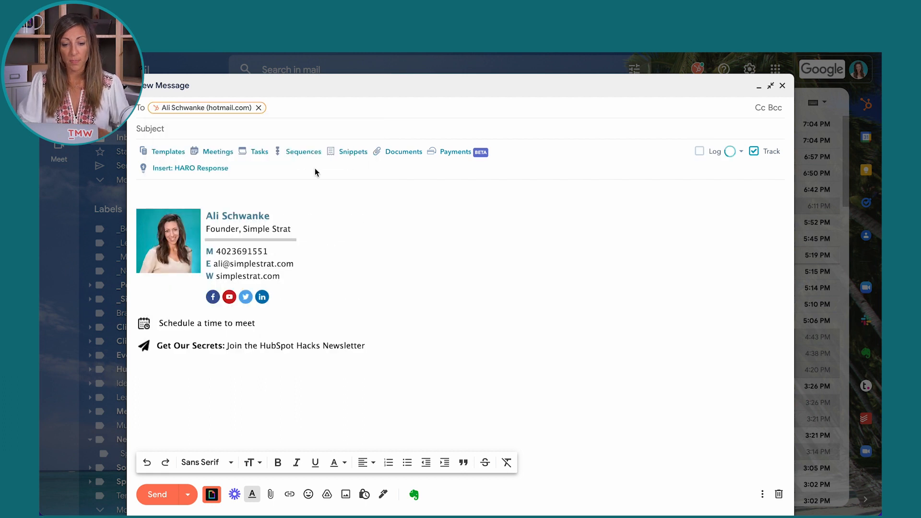
Step: Choose Sequence Demo_v1 for the new recipient, set the first email to send later on 08/24/2022 at 7:06 PM, and close without starting
click(310, 153)
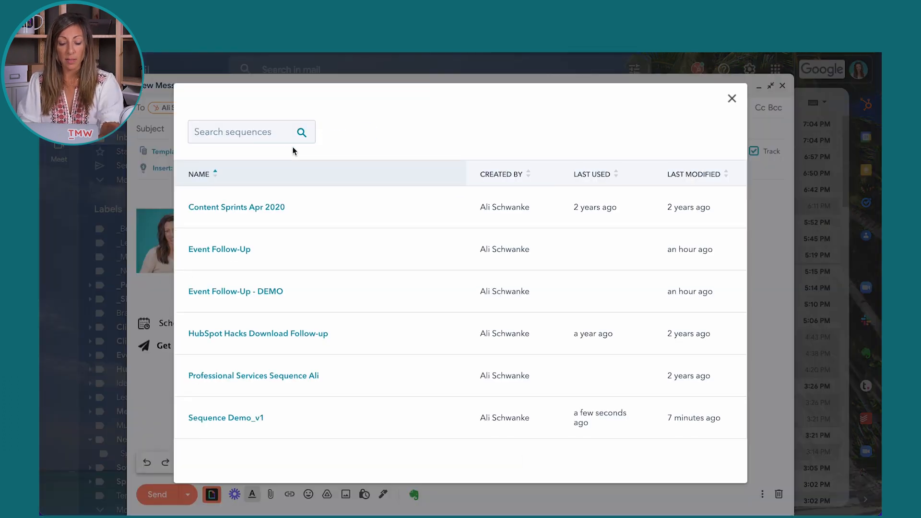
click(219, 421)
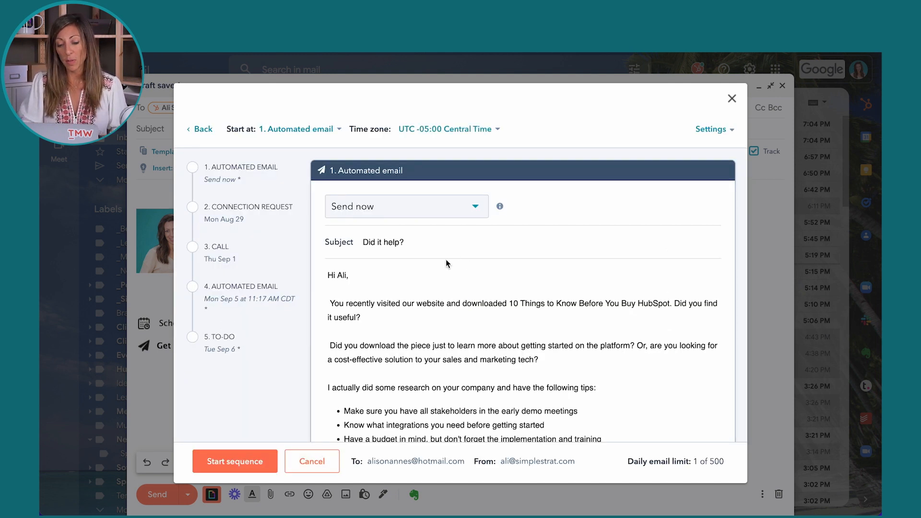
click(487, 214)
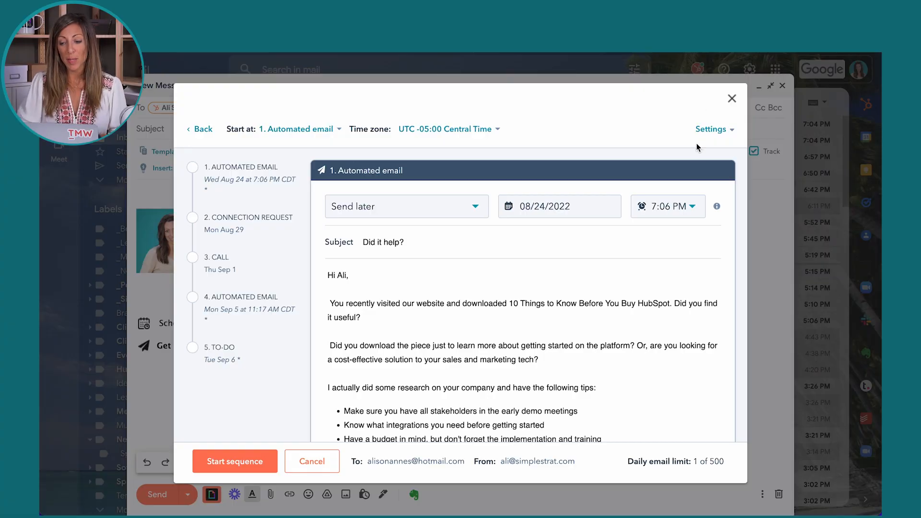
click(732, 99)
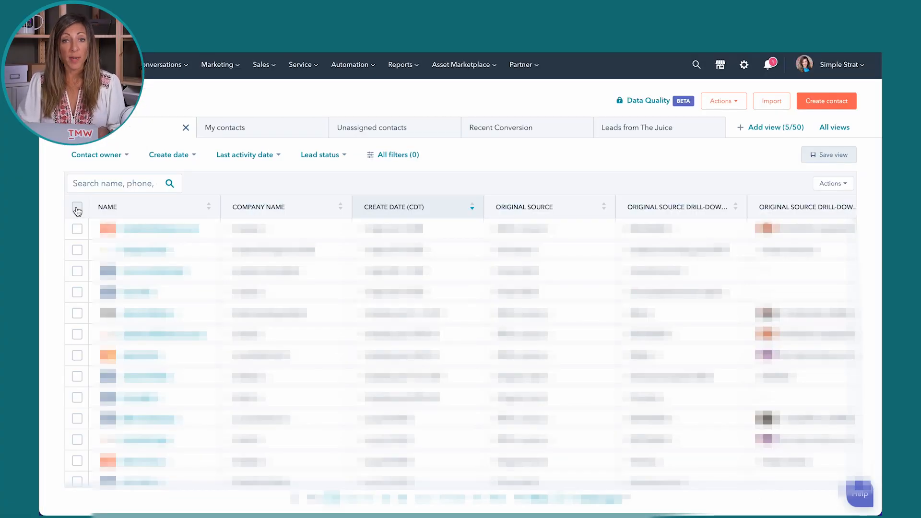
Step: In the HubSpot contacts list, select all contacts on the page and choose Sequence Demo_v1 for their bulk enrollment
click(77, 207)
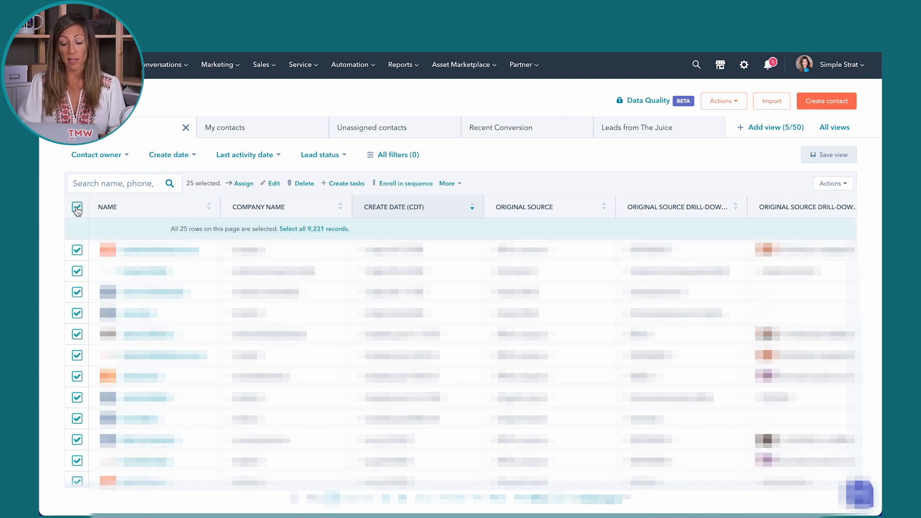
click(394, 184)
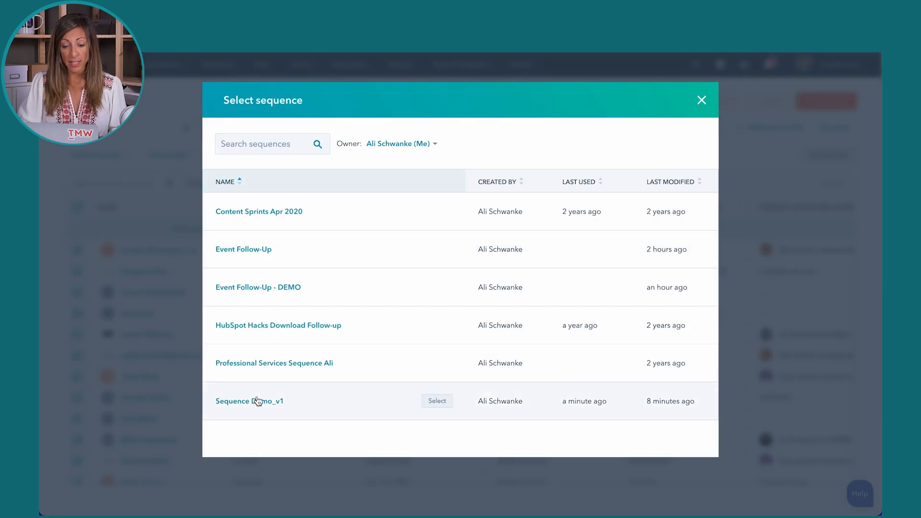
click(258, 401)
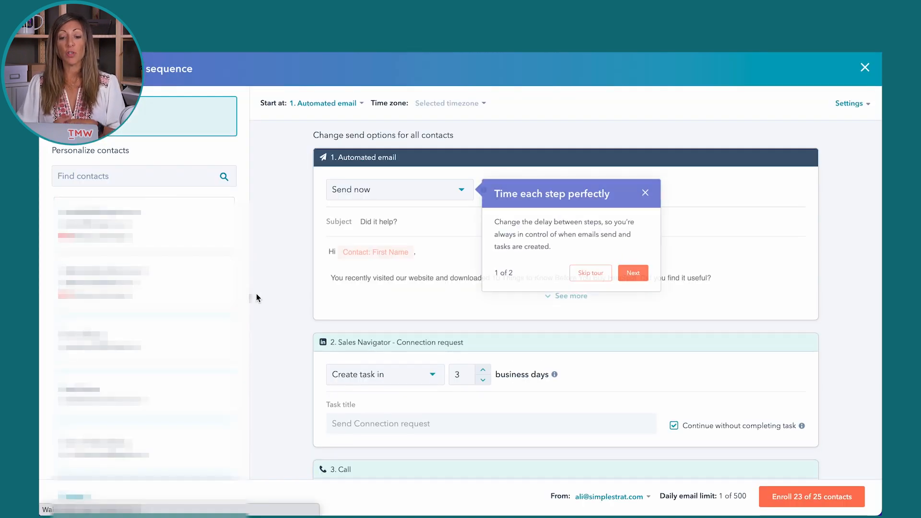